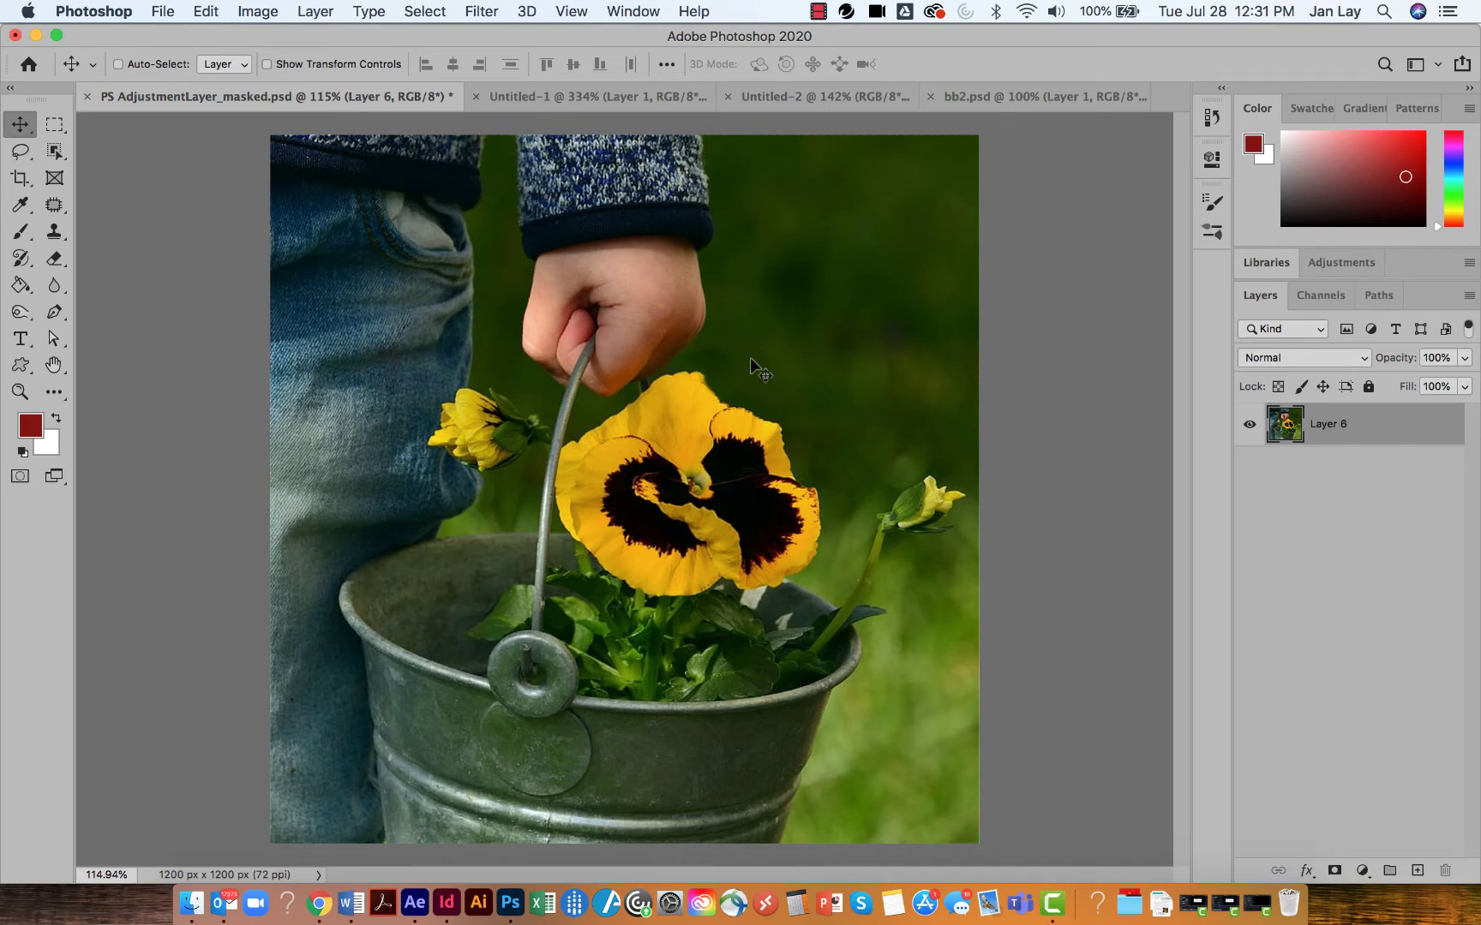
Add a Hue/Saturation adjustment layer above Layer 6 and nudge its Hue slightly to -5.
{"action": "left_click", "coordinate": [314, 11]}
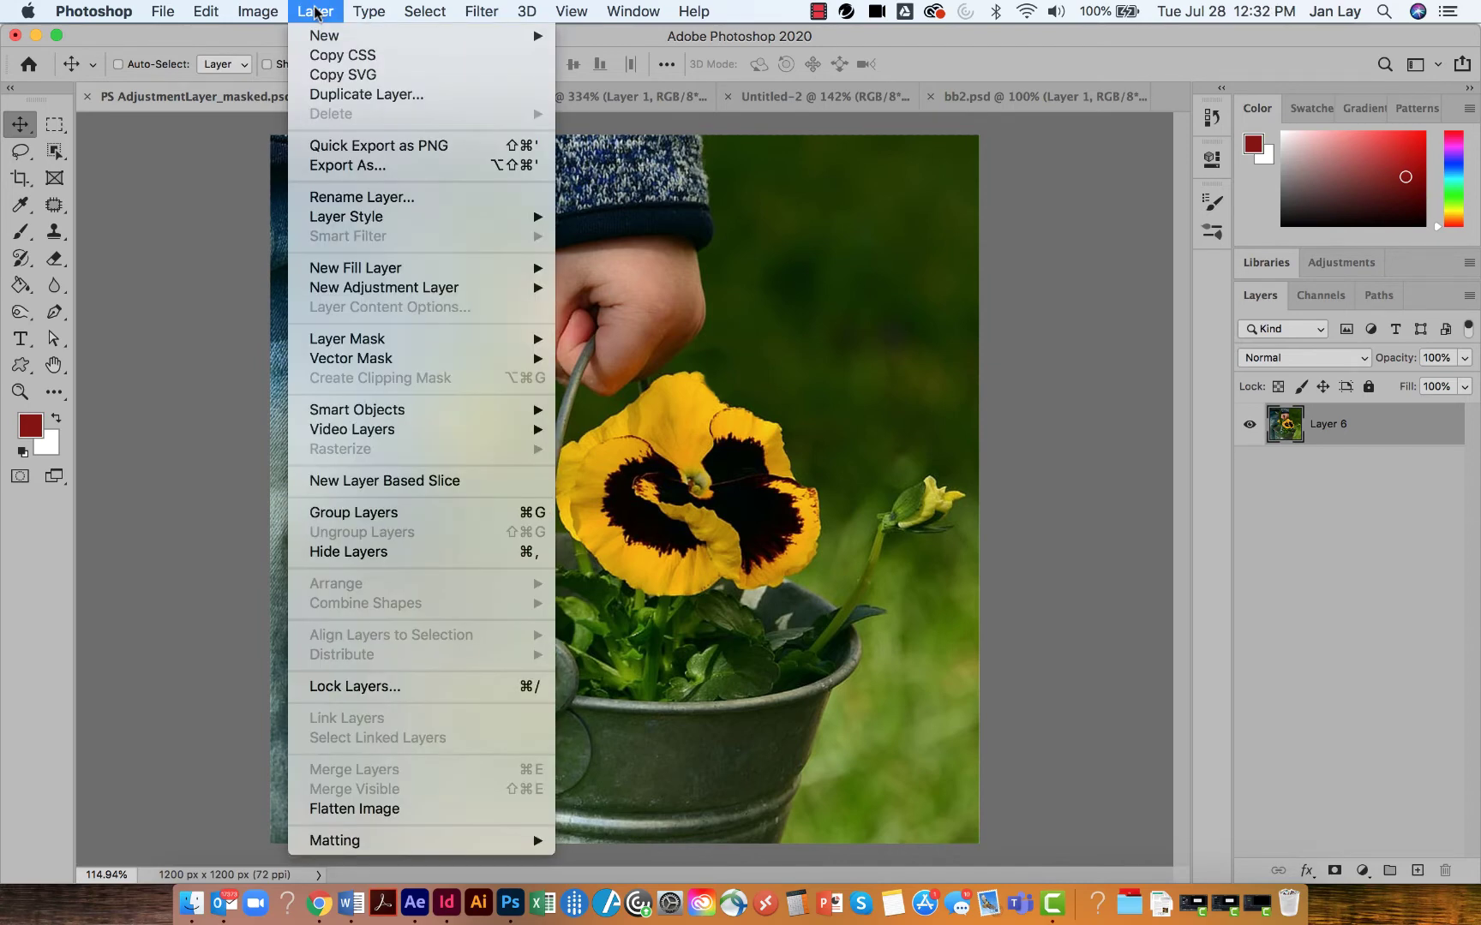
{"action": "mouse_move", "coordinate": [433, 289]}
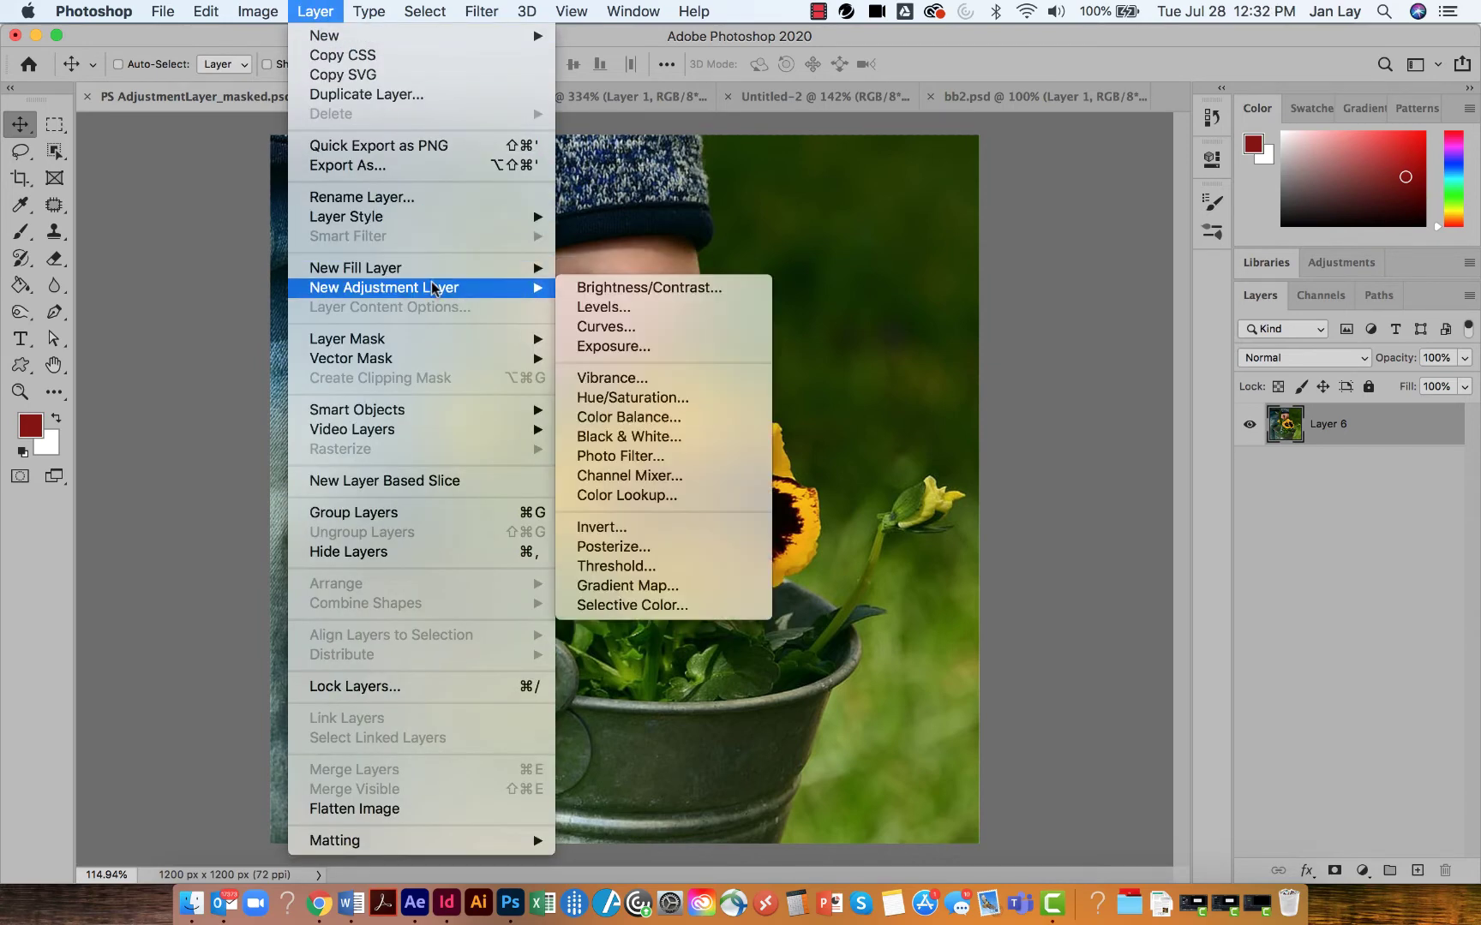
{"action": "left_click", "coordinate": [645, 397]}
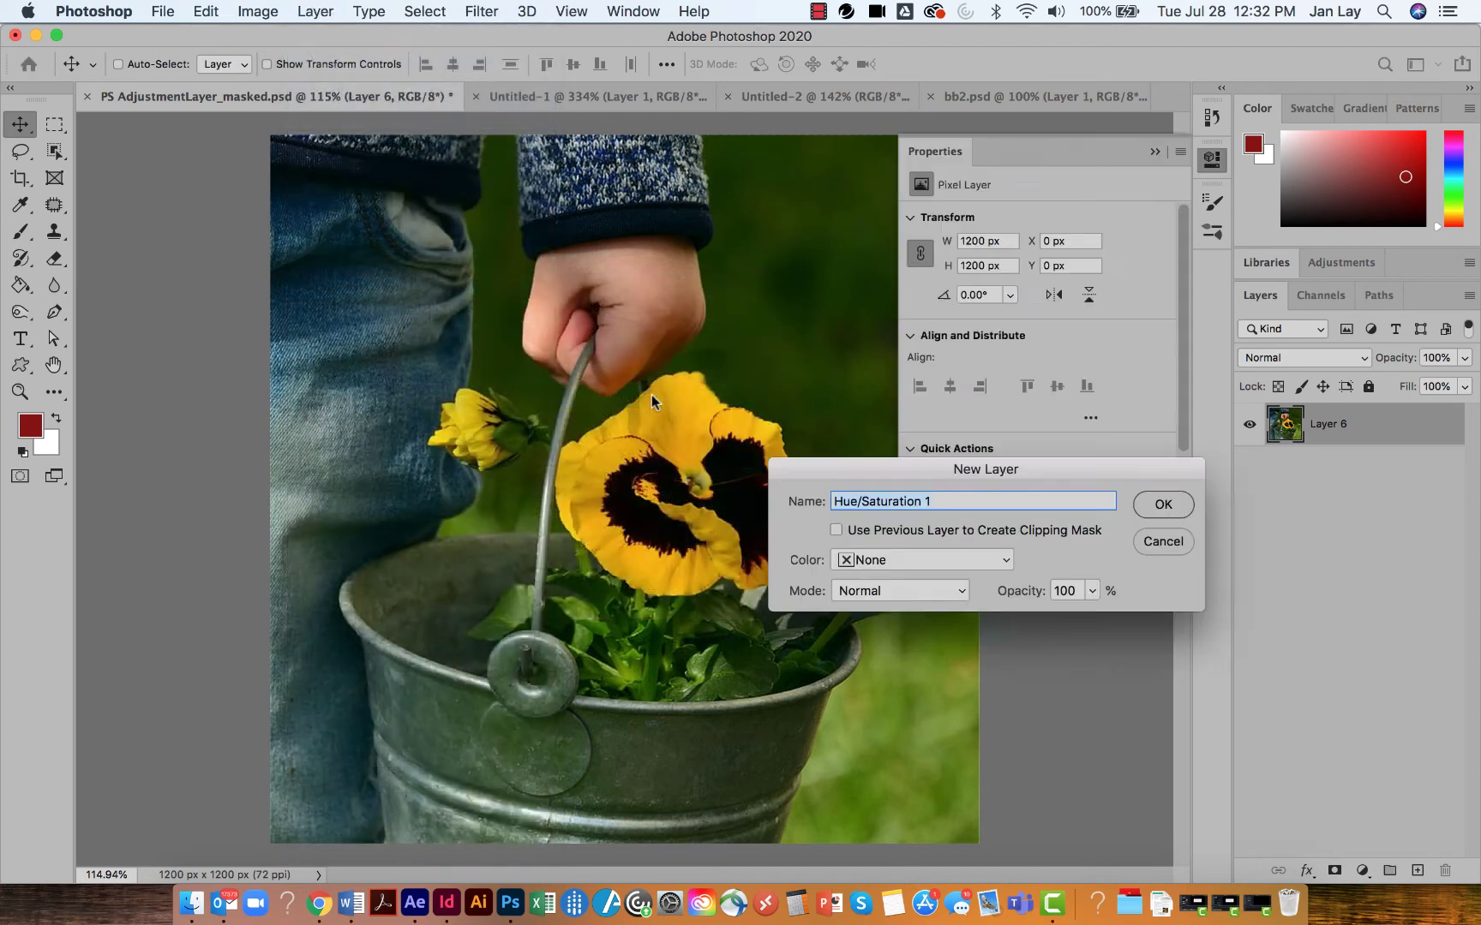
{"action": "left_click", "coordinate": [1163, 505]}
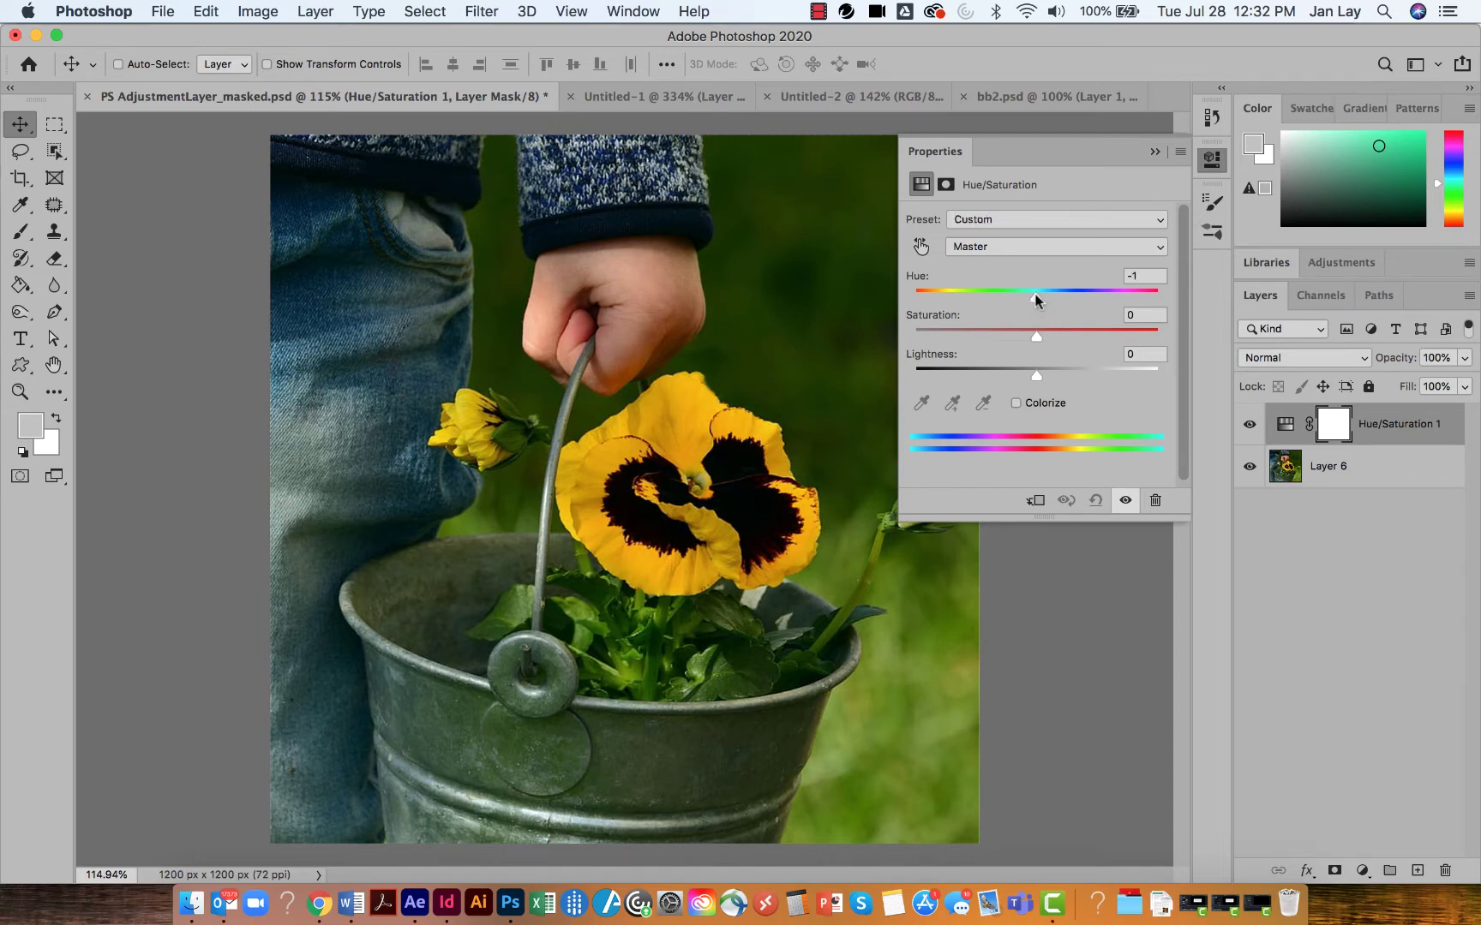
{"action": "mouse_move", "coordinate": [1035, 294]}
{"action": "left_mouse_down"}
{"action": "mouse_move", "coordinate": [960, 296]}
{"action": "mouse_move", "coordinate": [1123, 291]}
{"action": "mouse_move", "coordinate": [985, 302]}
{"action": "mouse_move", "coordinate": [1034, 299]}
{"action": "left_mouse_up"}
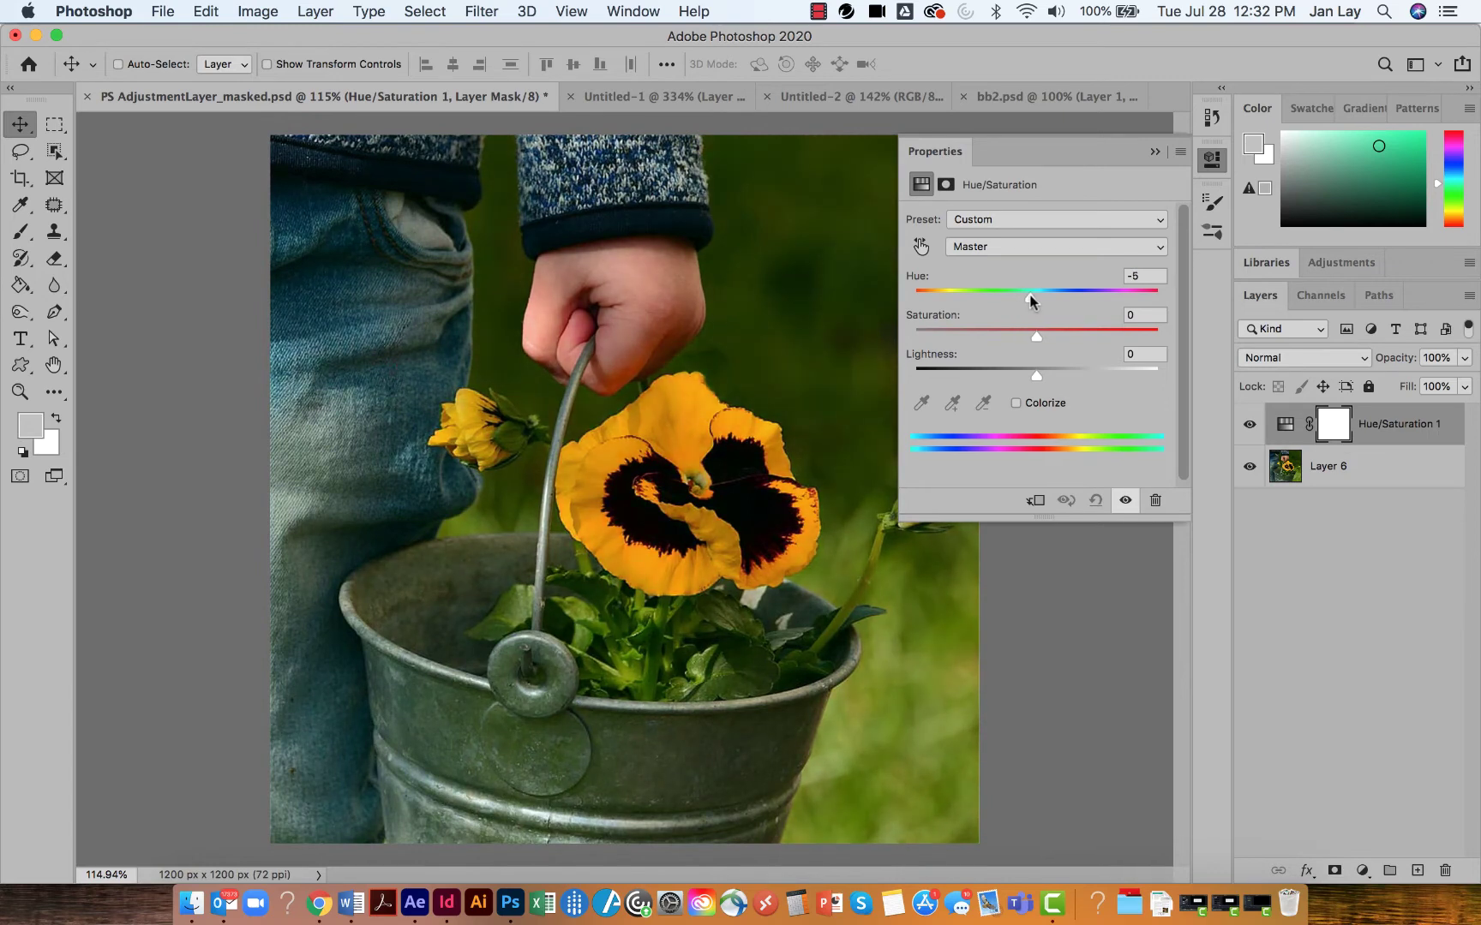
Reset Hue to 0, then try a Yellows-only hue shift toward orange and reset it to 0.
{"action": "left_click_drag", "start_coordinate": [924, 278], "coordinate": [922, 276]}
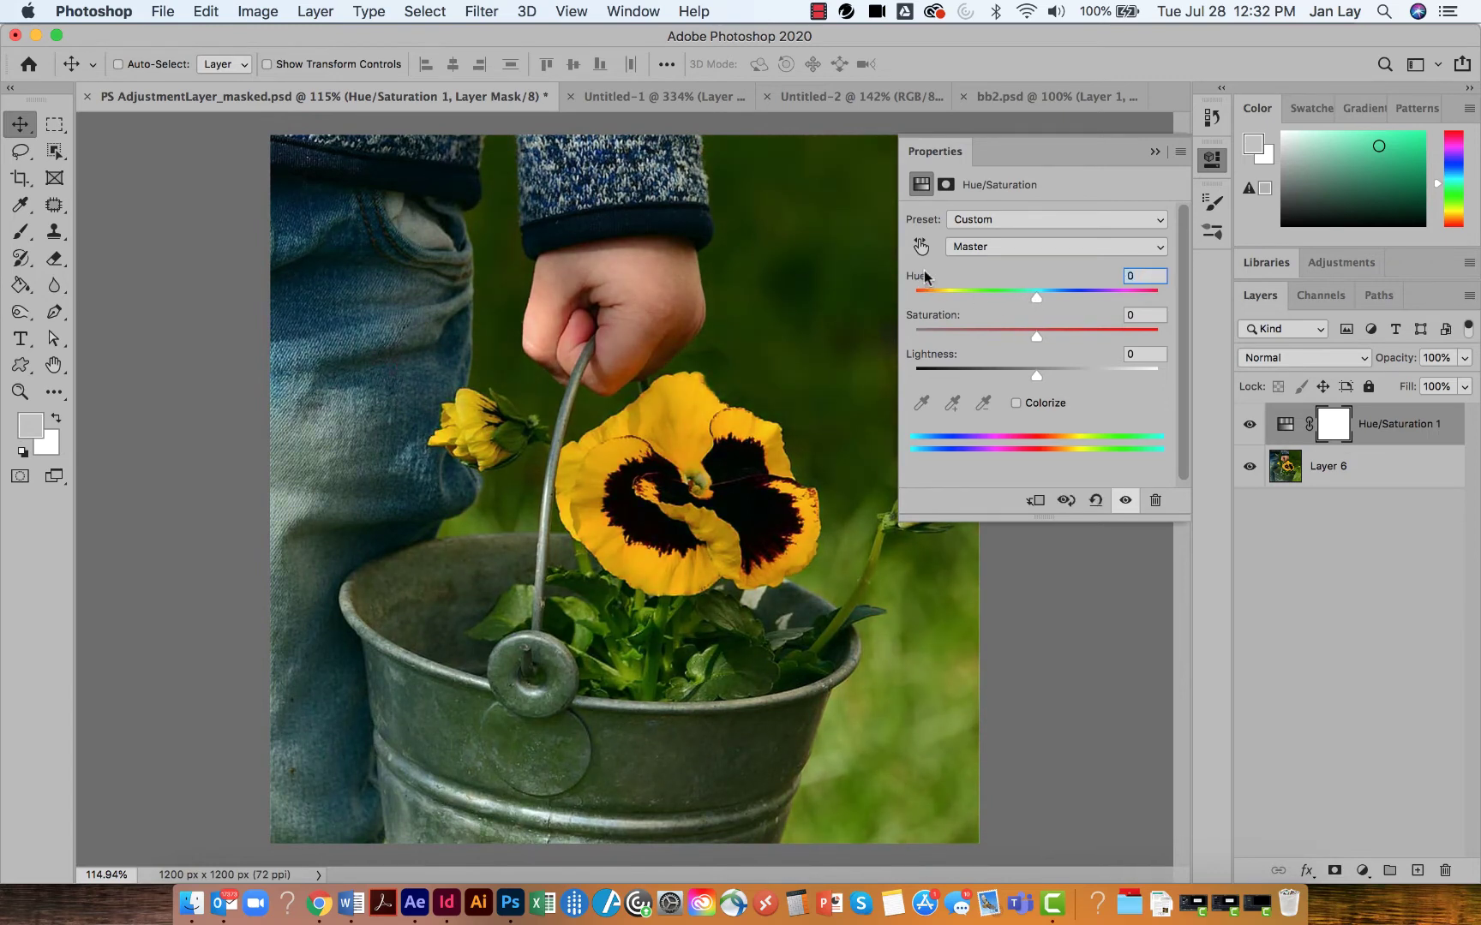
{"action": "left_click", "coordinate": [1160, 248]}
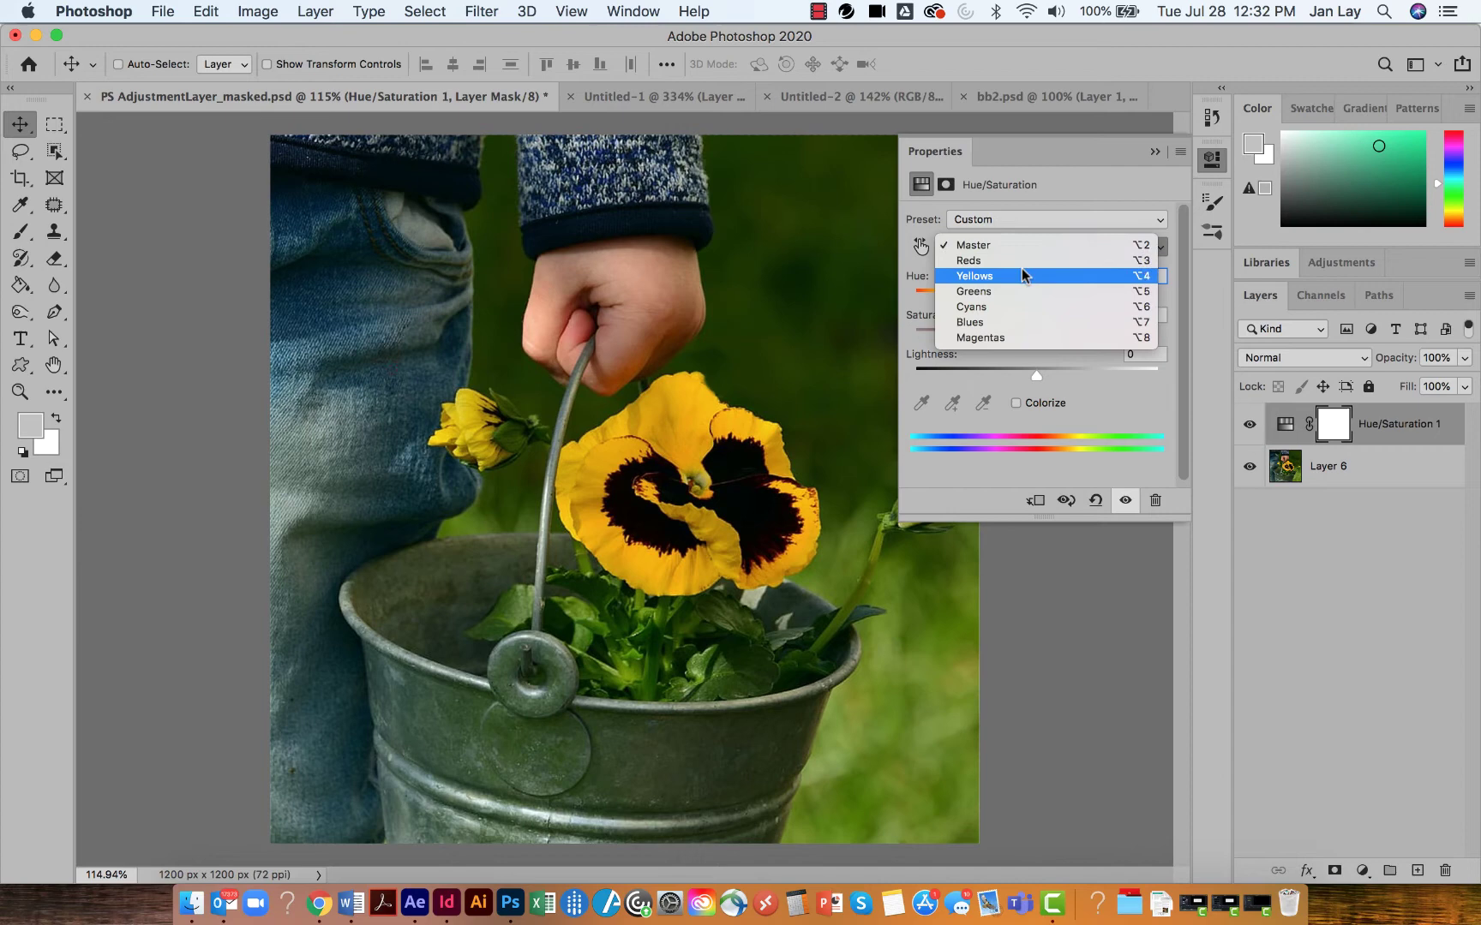
{"action": "left_click", "coordinate": [1021, 277]}
{"action": "mouse_move", "coordinate": [1033, 296]}
{"action": "left_mouse_down"}
{"action": "mouse_move", "coordinate": [1052, 298]}
{"action": "mouse_move", "coordinate": [980, 299]}
{"action": "mouse_move", "coordinate": [1048, 295]}
{"action": "mouse_move", "coordinate": [1024, 299]}
{"action": "left_mouse_up"}
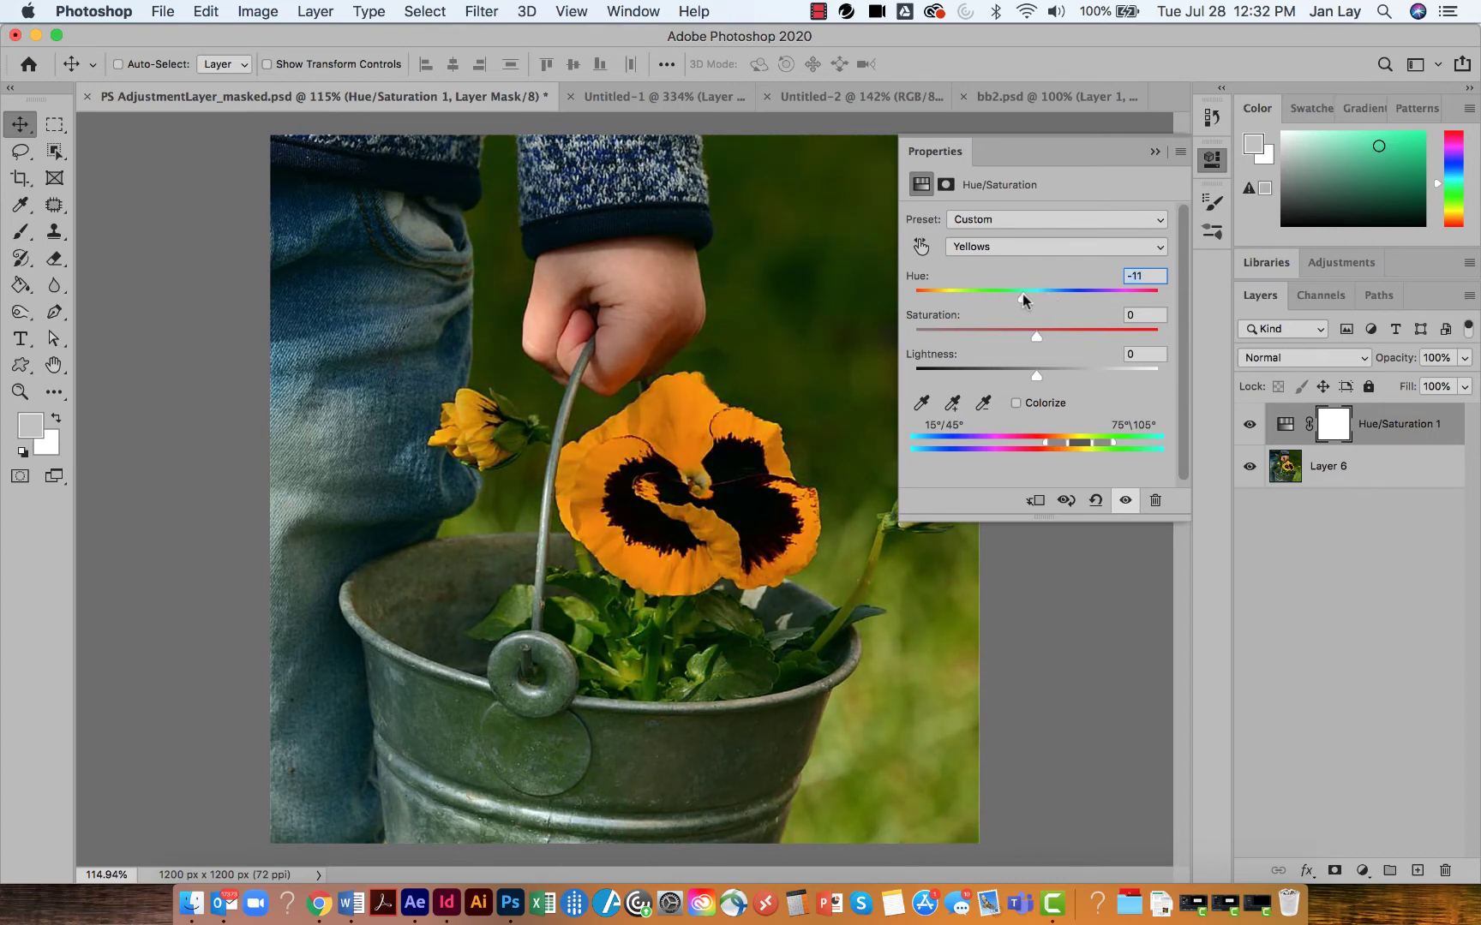
{"action": "left_click_drag", "start_coordinate": [920, 285], "coordinate": [930, 285]}
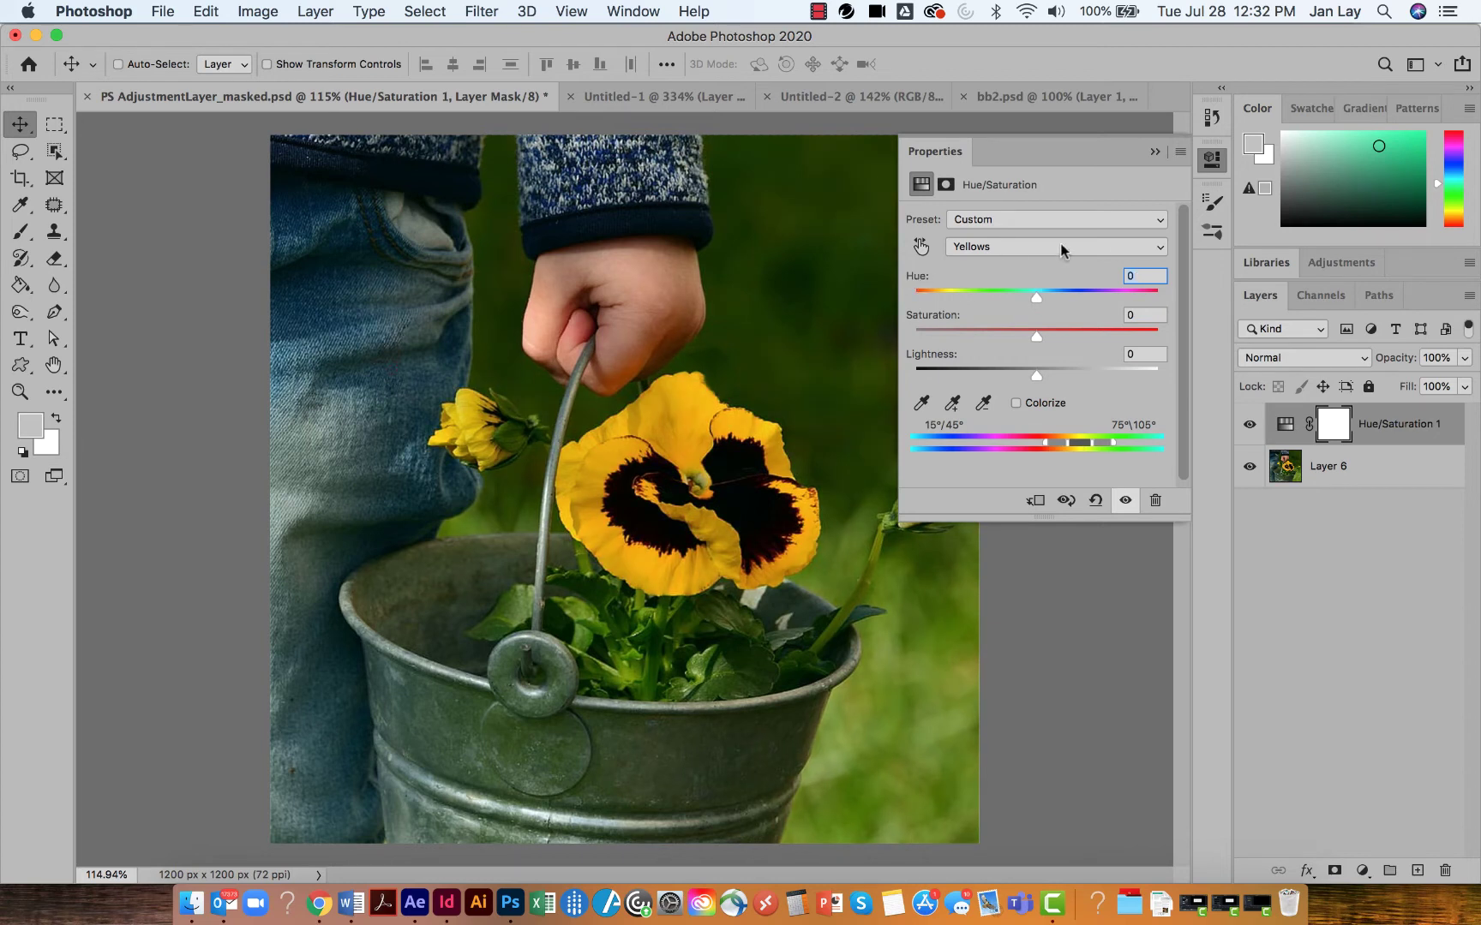
Return the channel to Master and delete the Hue/Saturation 1 layer, leaving only Layer 6.
{"action": "left_click", "coordinate": [1157, 247]}
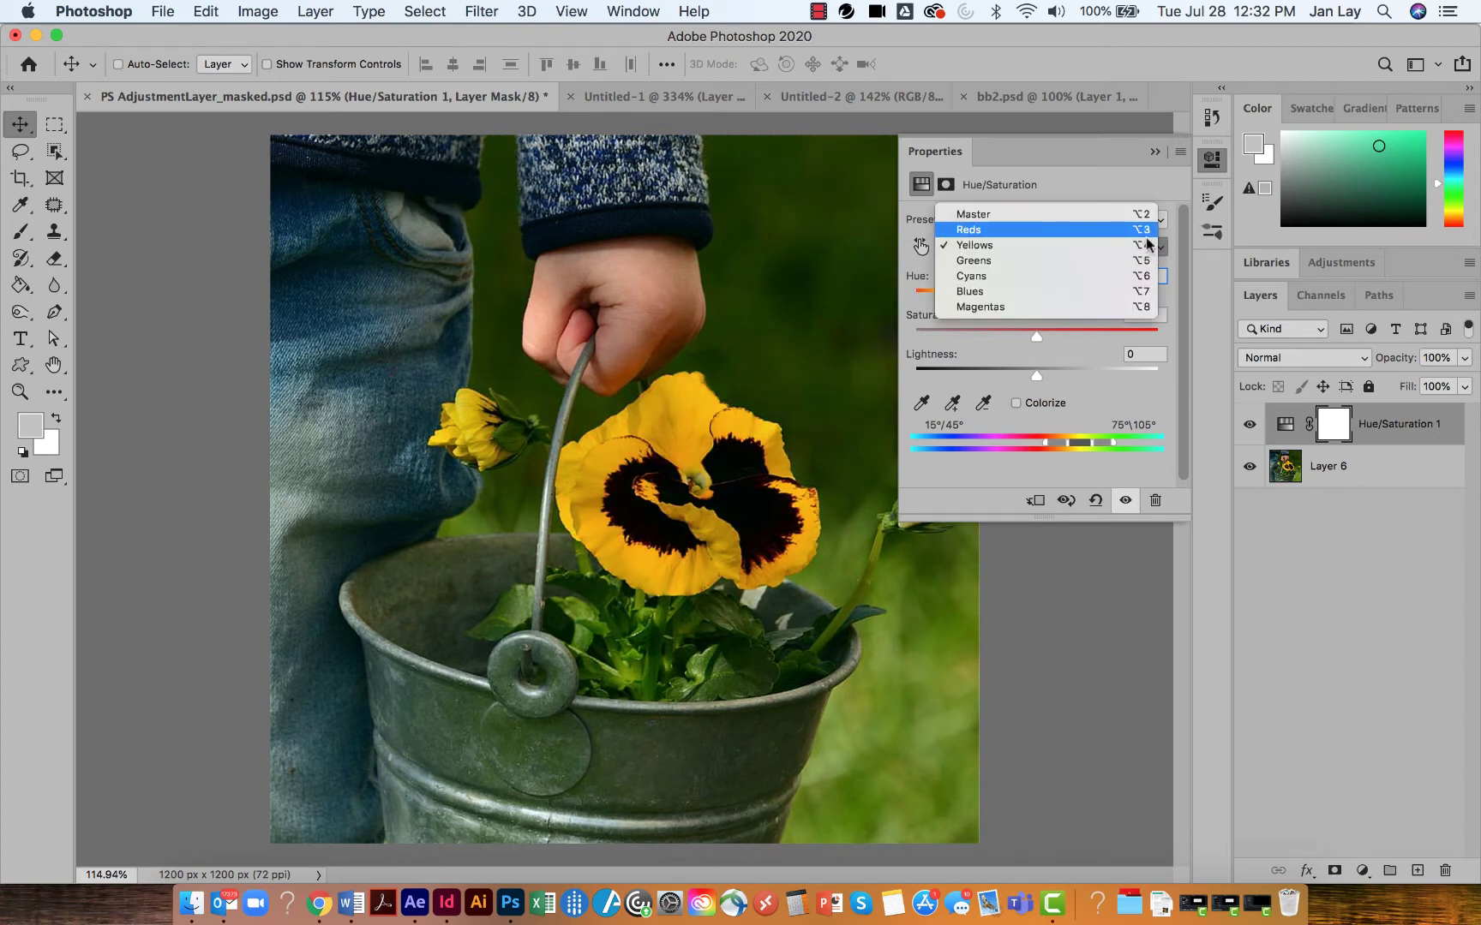
{"action": "left_click", "coordinate": [1118, 216]}
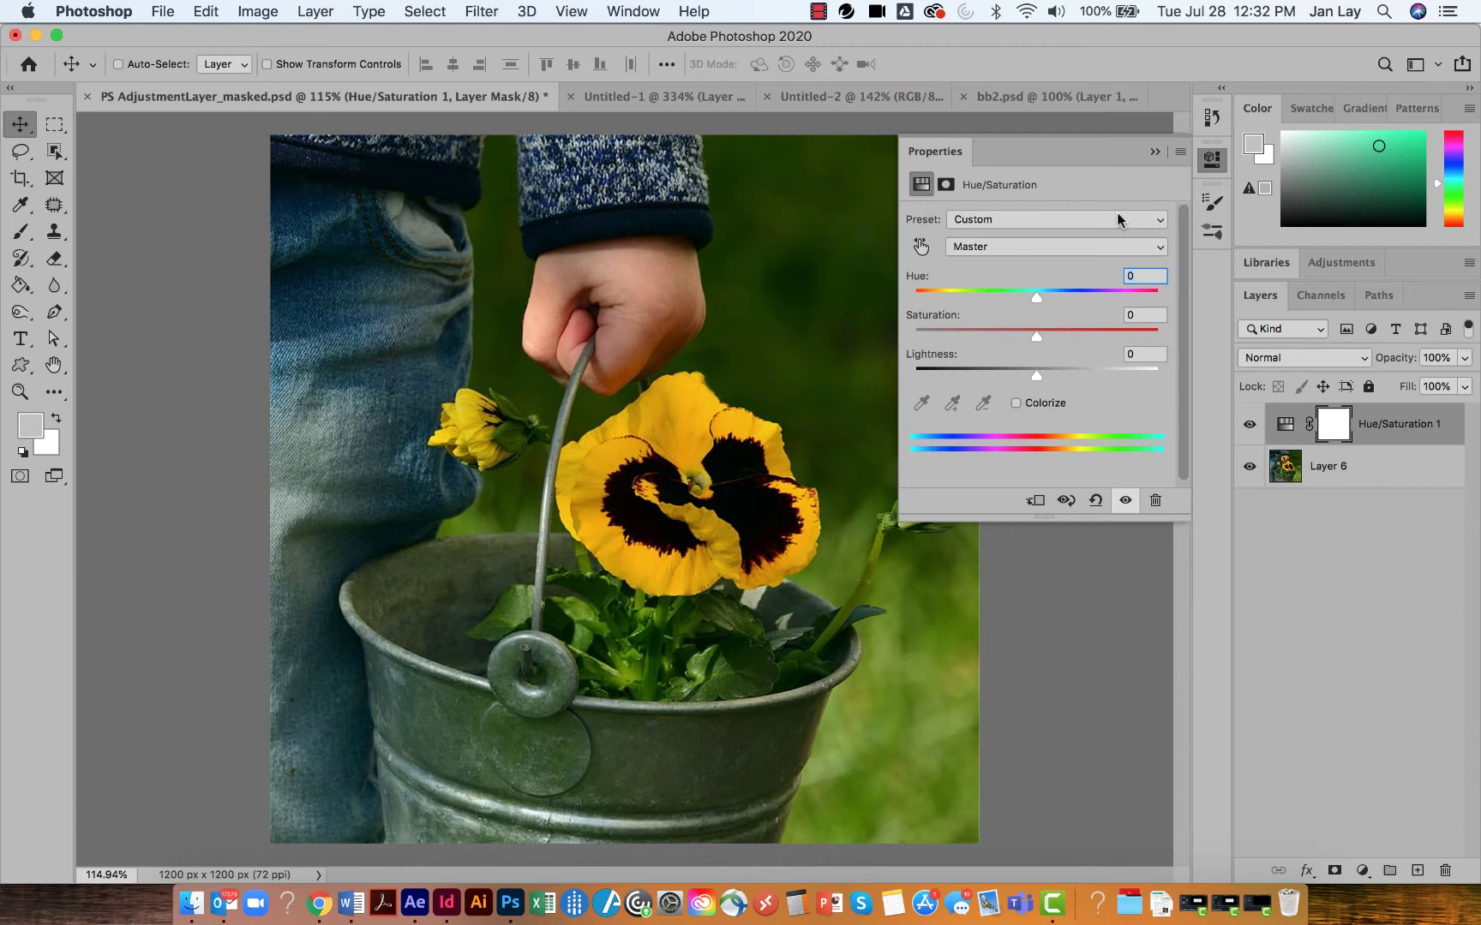
{"action": "left_click", "coordinate": [1154, 151]}
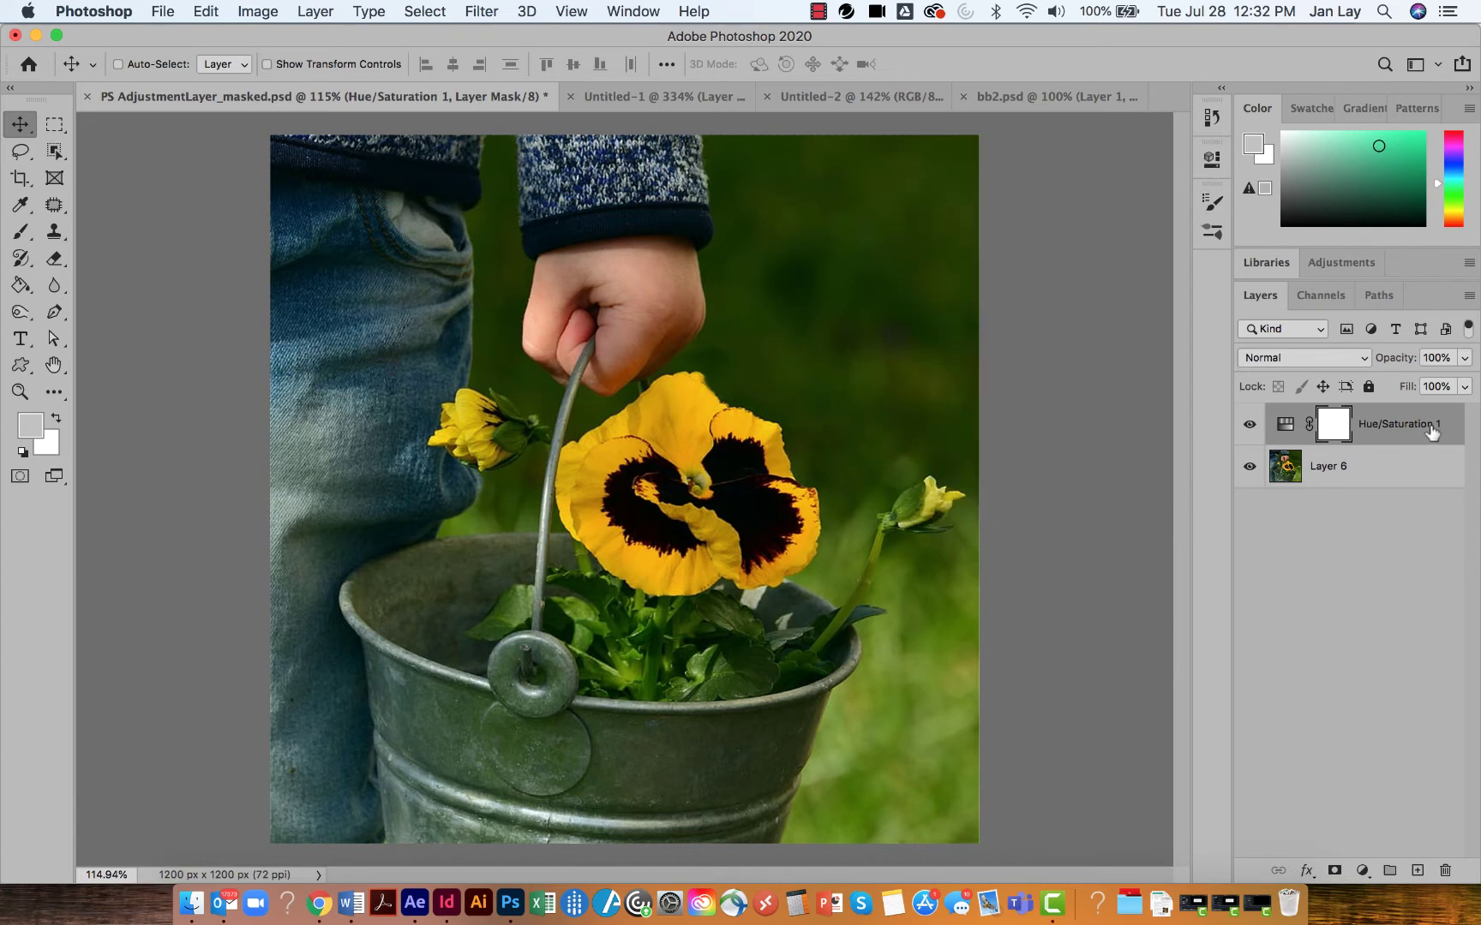
{"action": "left_click_drag", "start_coordinate": [1431, 431], "coordinate": [1446, 871]}
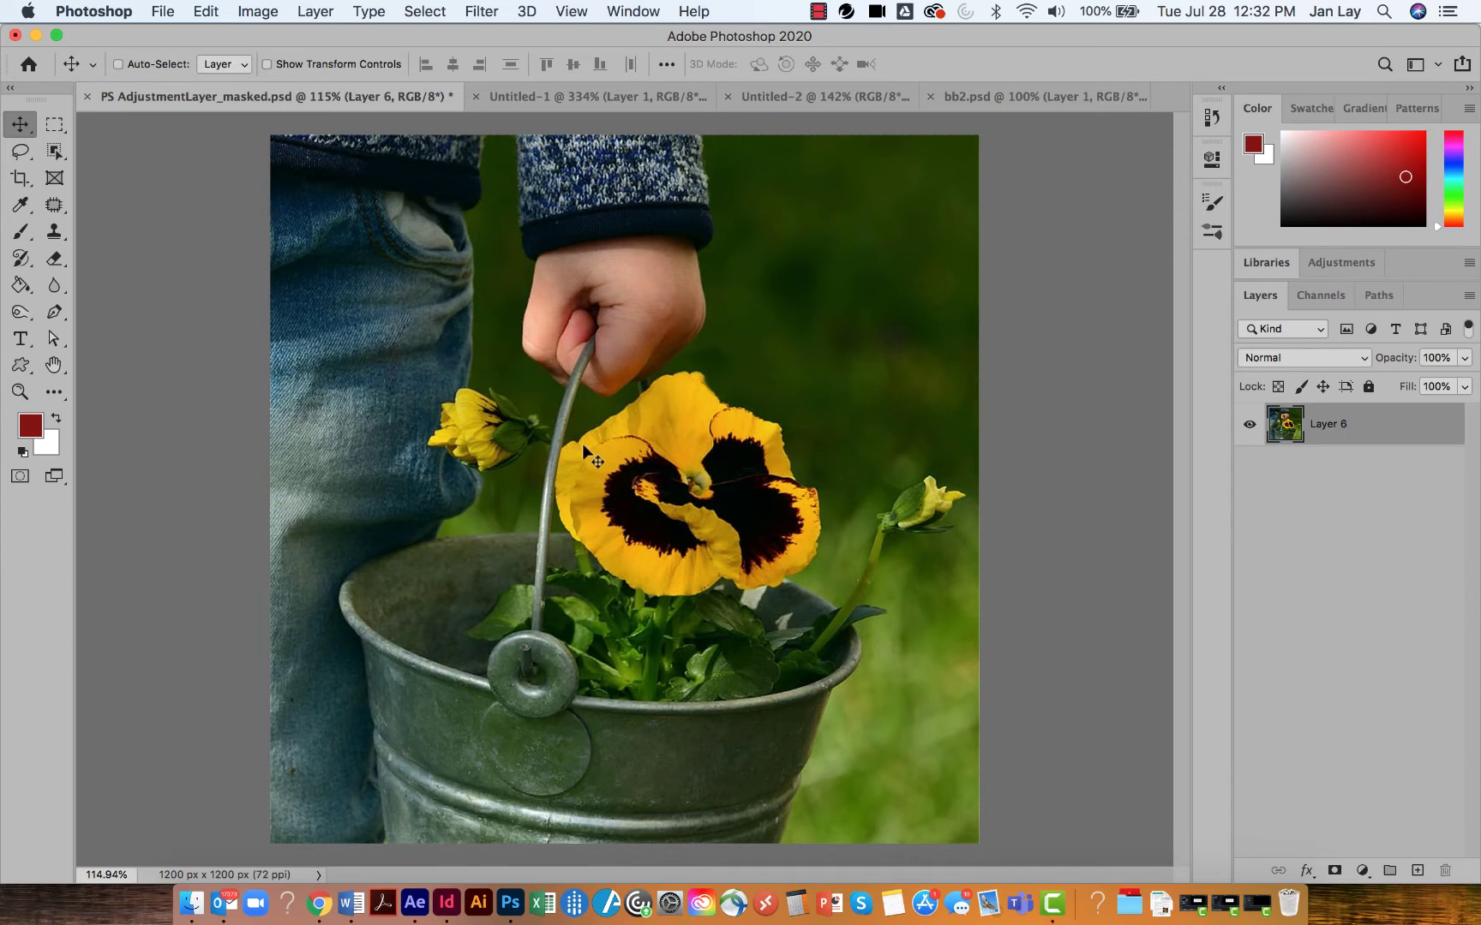
Select the large central yellow pansy with the Object Selection Tool.
{"action": "left_click", "coordinate": [56, 152]}
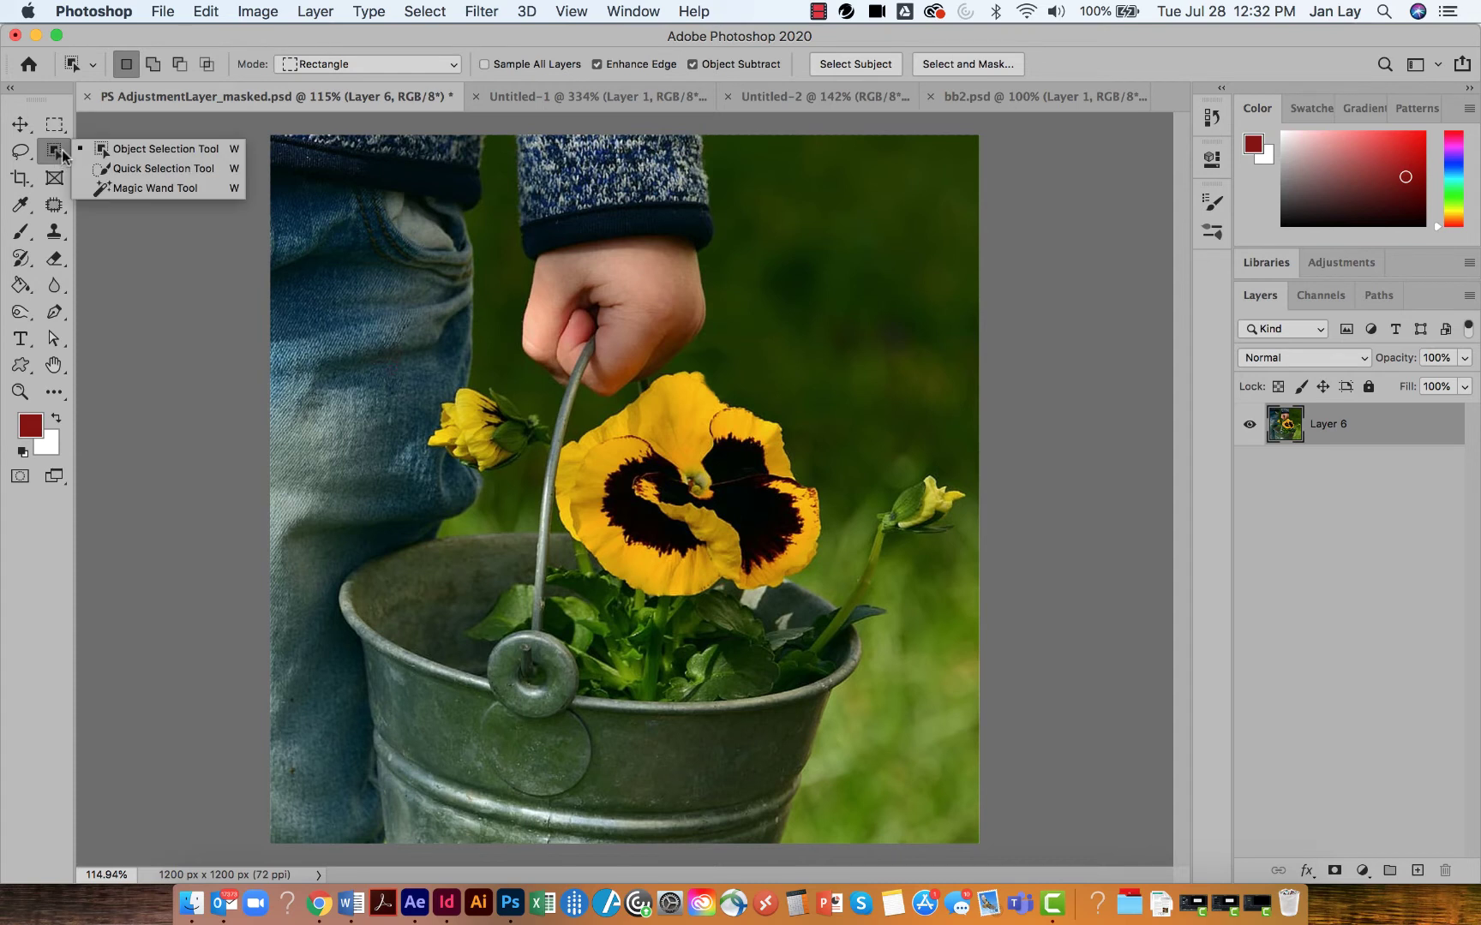
{"action": "left_click", "coordinate": [175, 149]}
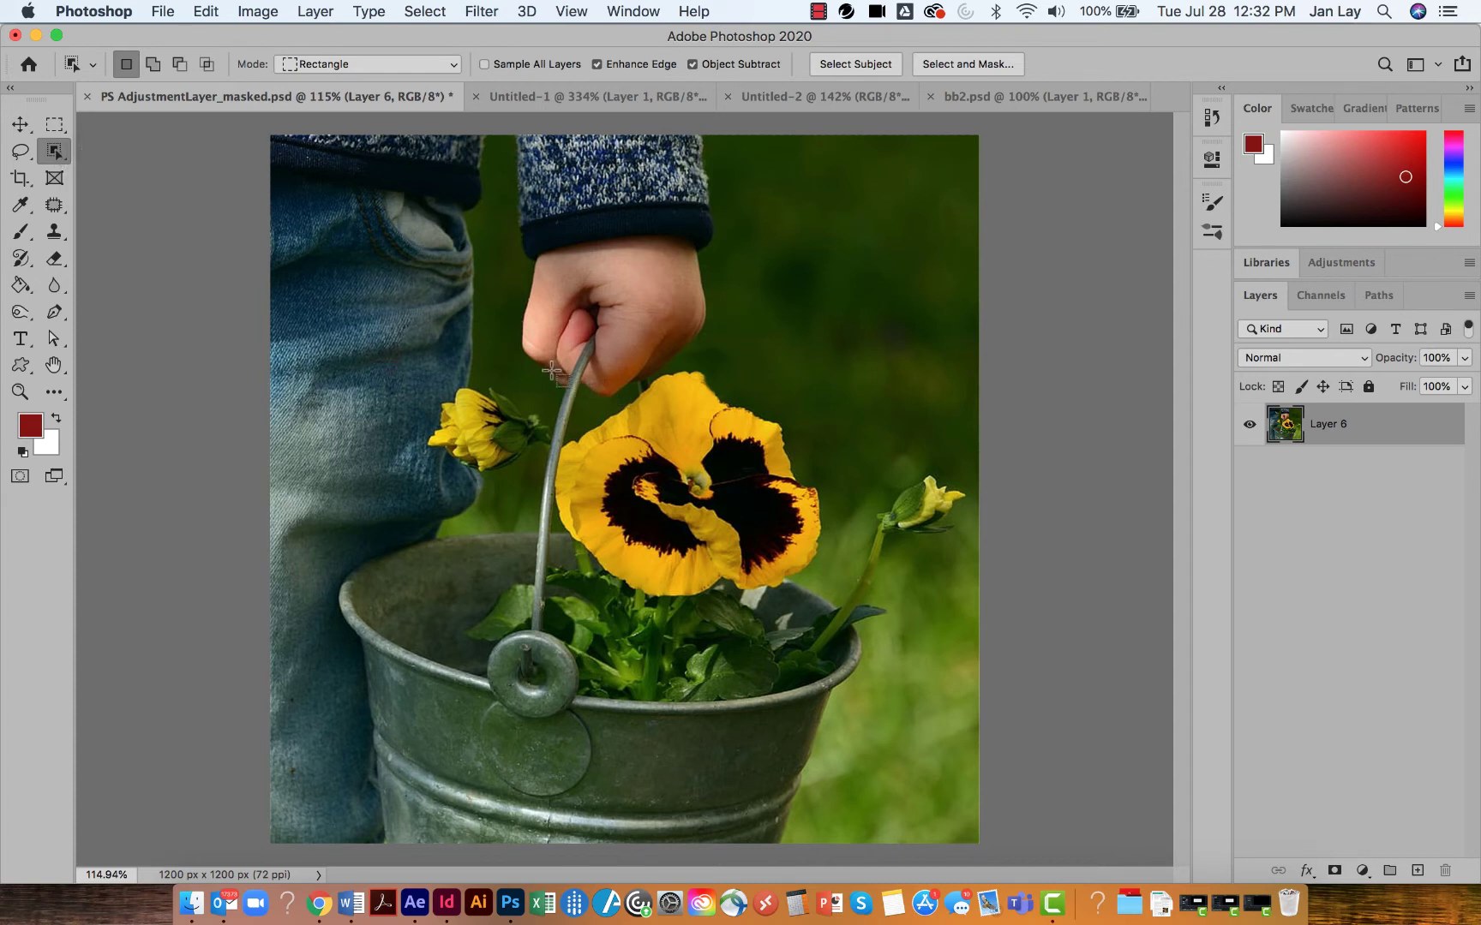
{"action": "mouse_move", "coordinate": [549, 364]}
{"action": "left_mouse_down"}
{"action": "mouse_move", "coordinate": [555, 401]}
{"action": "mouse_move", "coordinate": [694, 591]}
{"action": "mouse_move", "coordinate": [830, 604]}
{"action": "left_mouse_up"}
Add a masked Hue/Saturation layer for the selected pansy and shift its hue toward red.
{"action": "left_click", "coordinate": [314, 12]}
{"action": "mouse_move", "coordinate": [423, 290]}
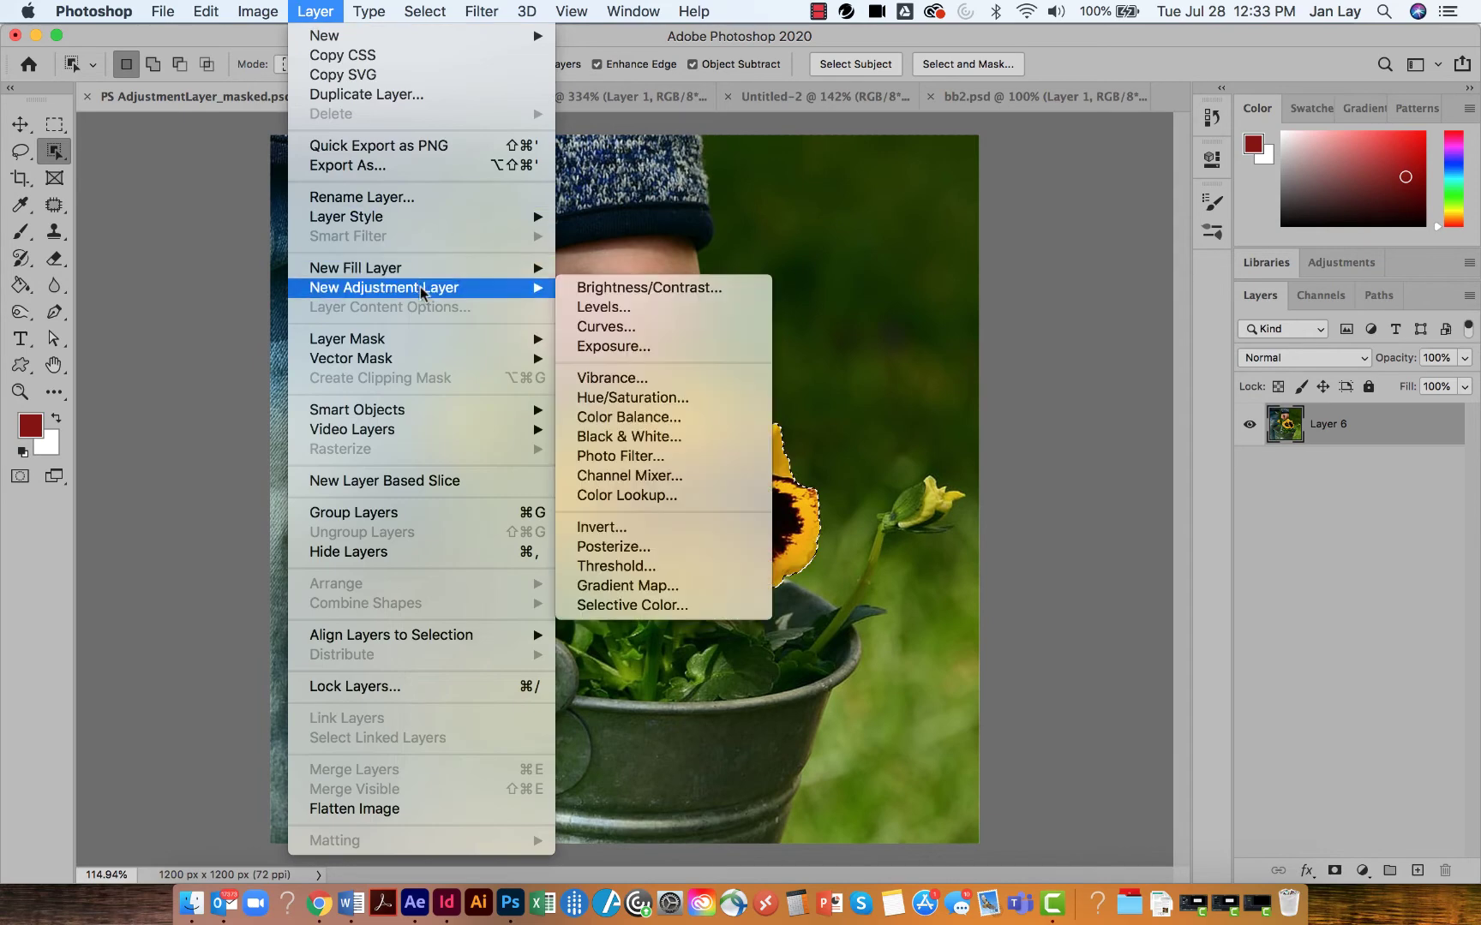
{"action": "left_click", "coordinate": [634, 397]}
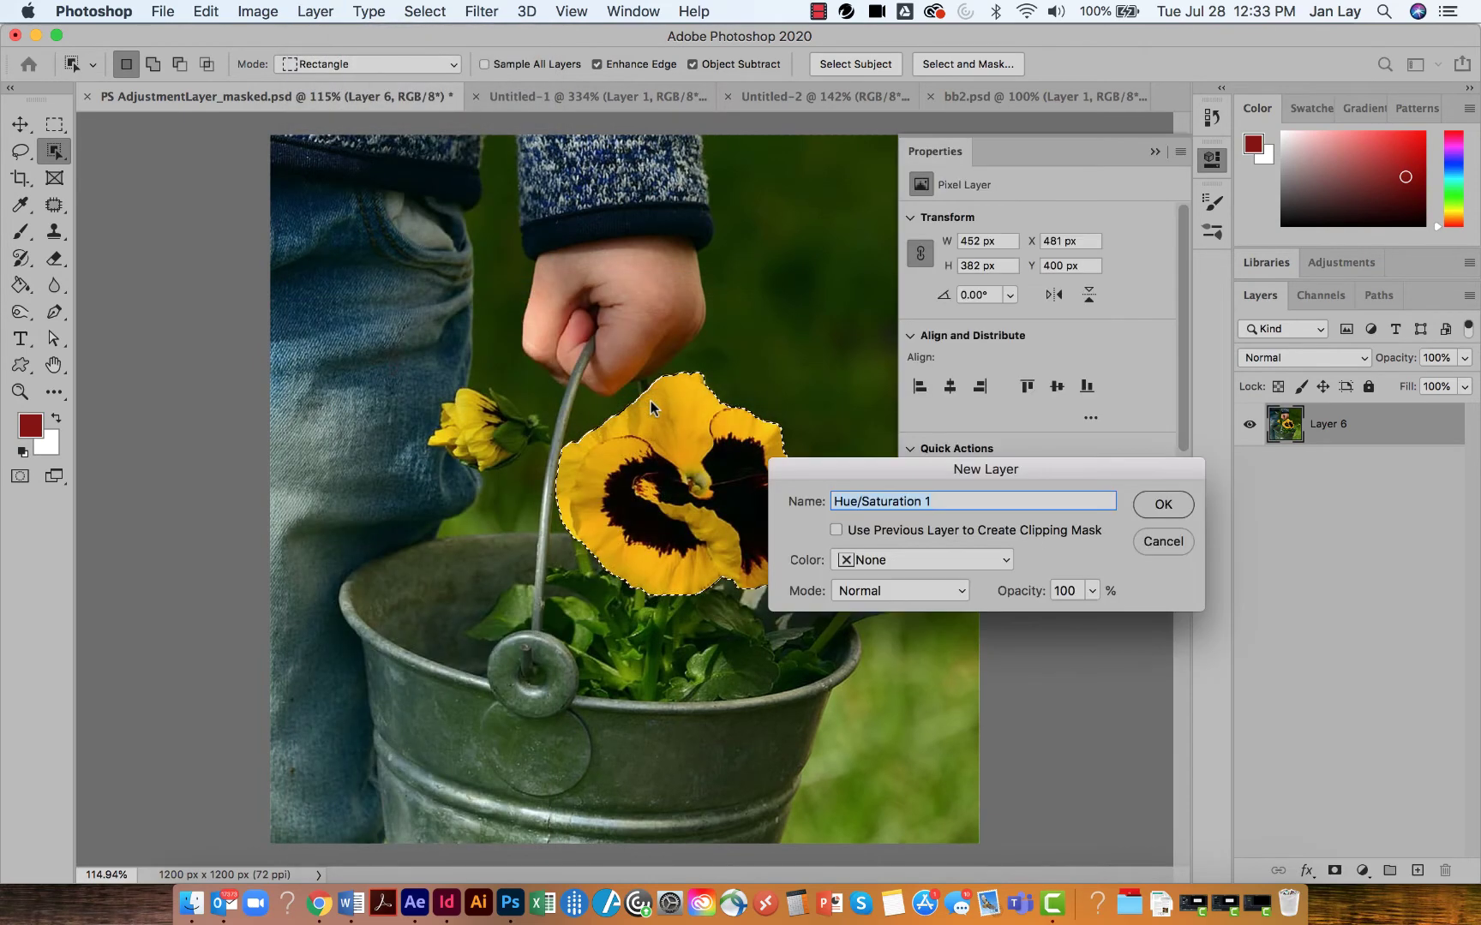
{"action": "left_click", "coordinate": [1164, 504]}
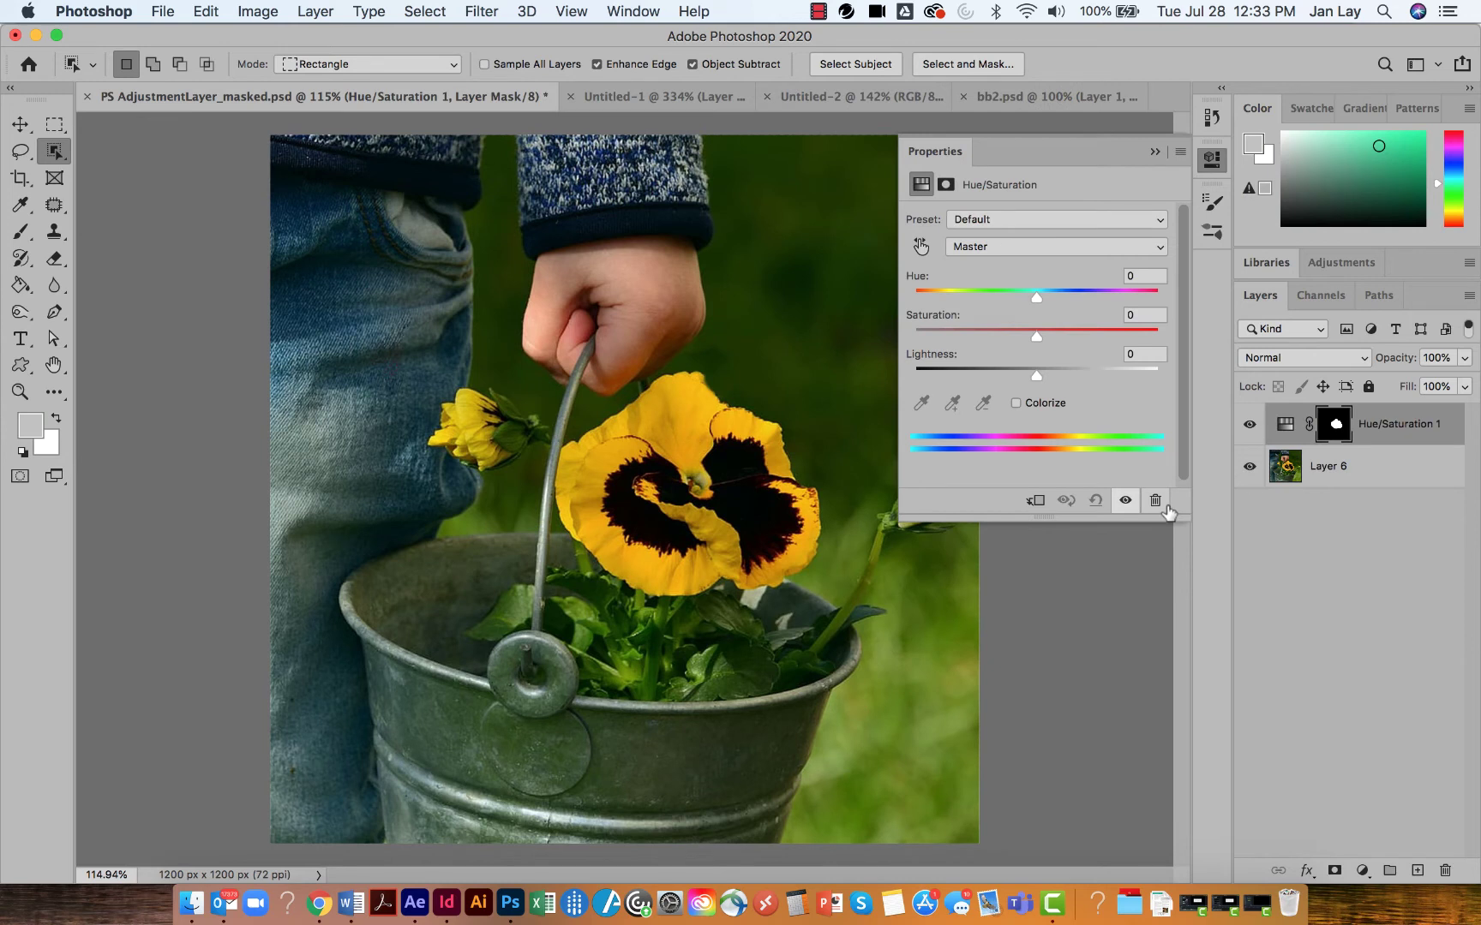
{"action": "left_click_drag", "start_coordinate": [1038, 300], "coordinate": [992, 301]}
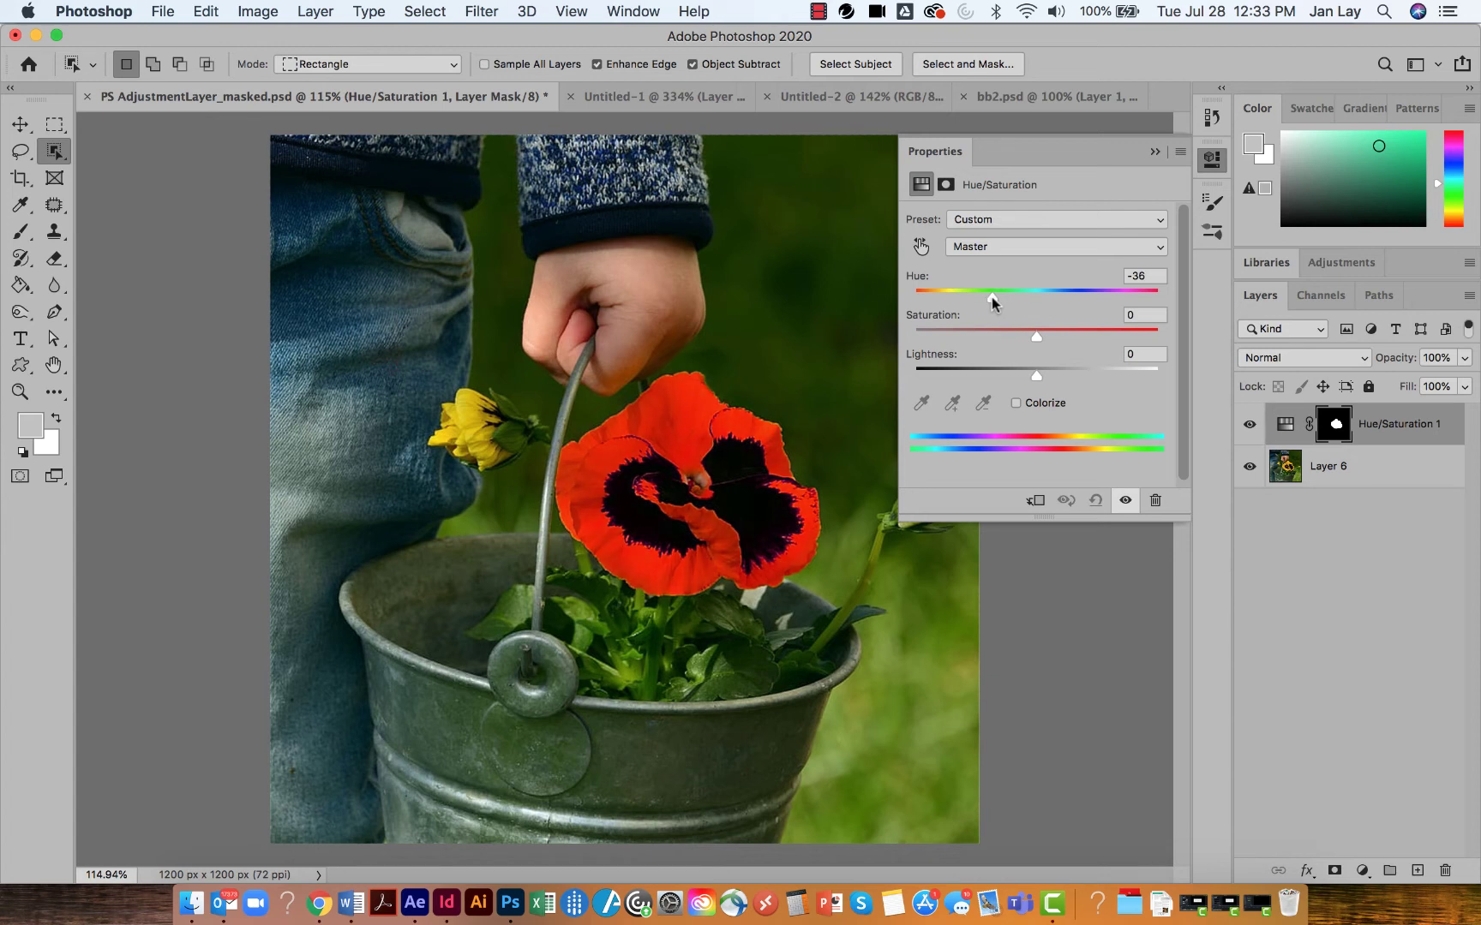
Boost the pansy's saturation slightly and lower the adjustment layer's opacity to 93%.
{"action": "left_click", "coordinate": [1038, 336]}
{"action": "left_click_drag", "start_coordinate": [1041, 336], "coordinate": [1042, 374]}
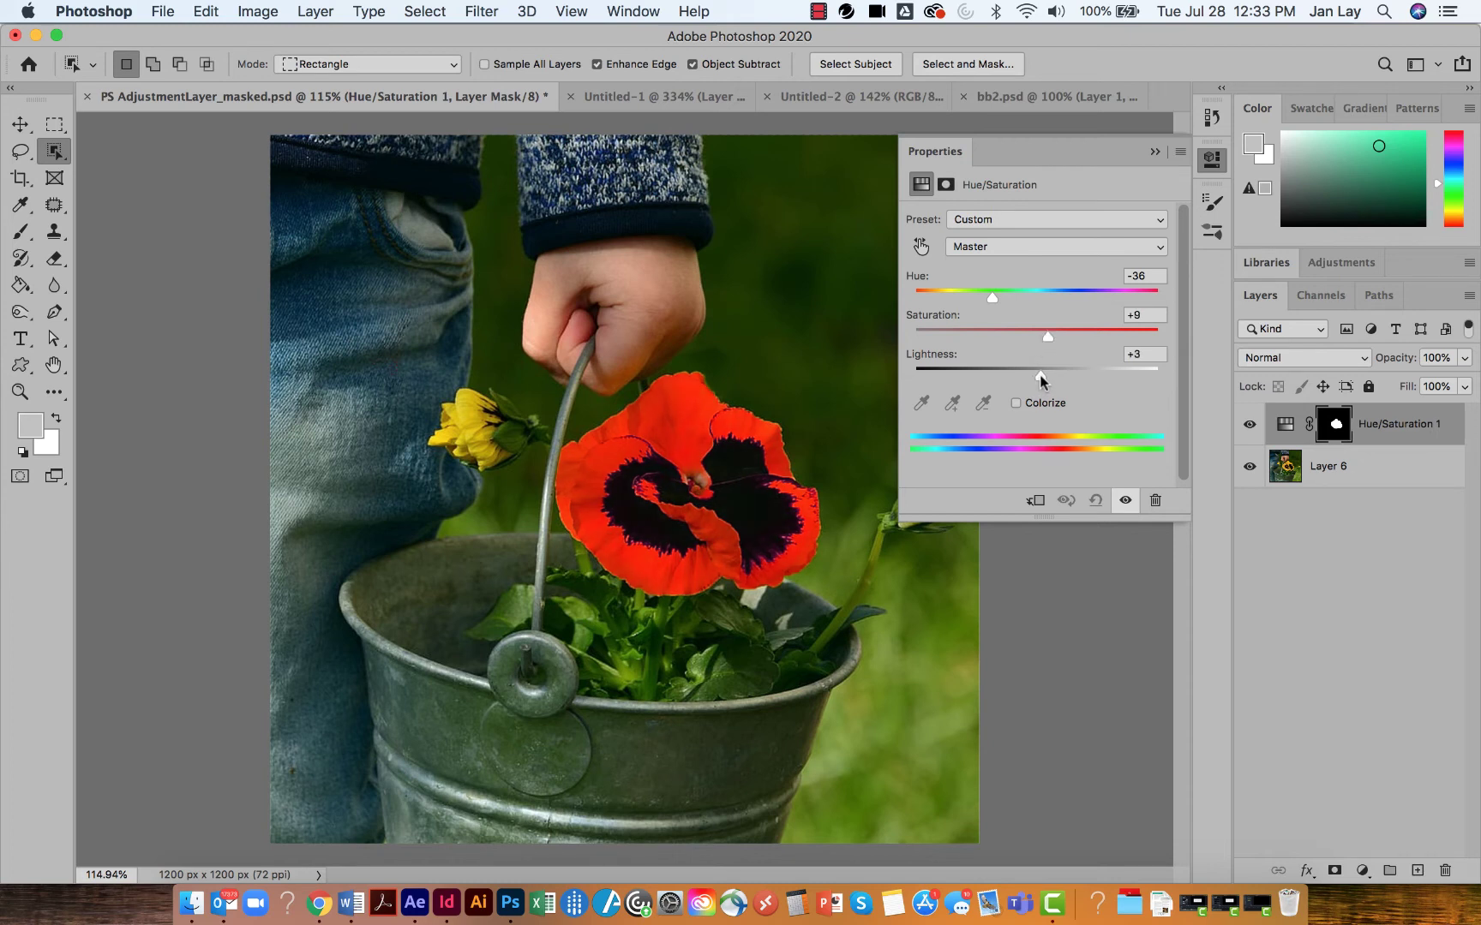
{"action": "left_click", "coordinate": [1154, 151]}
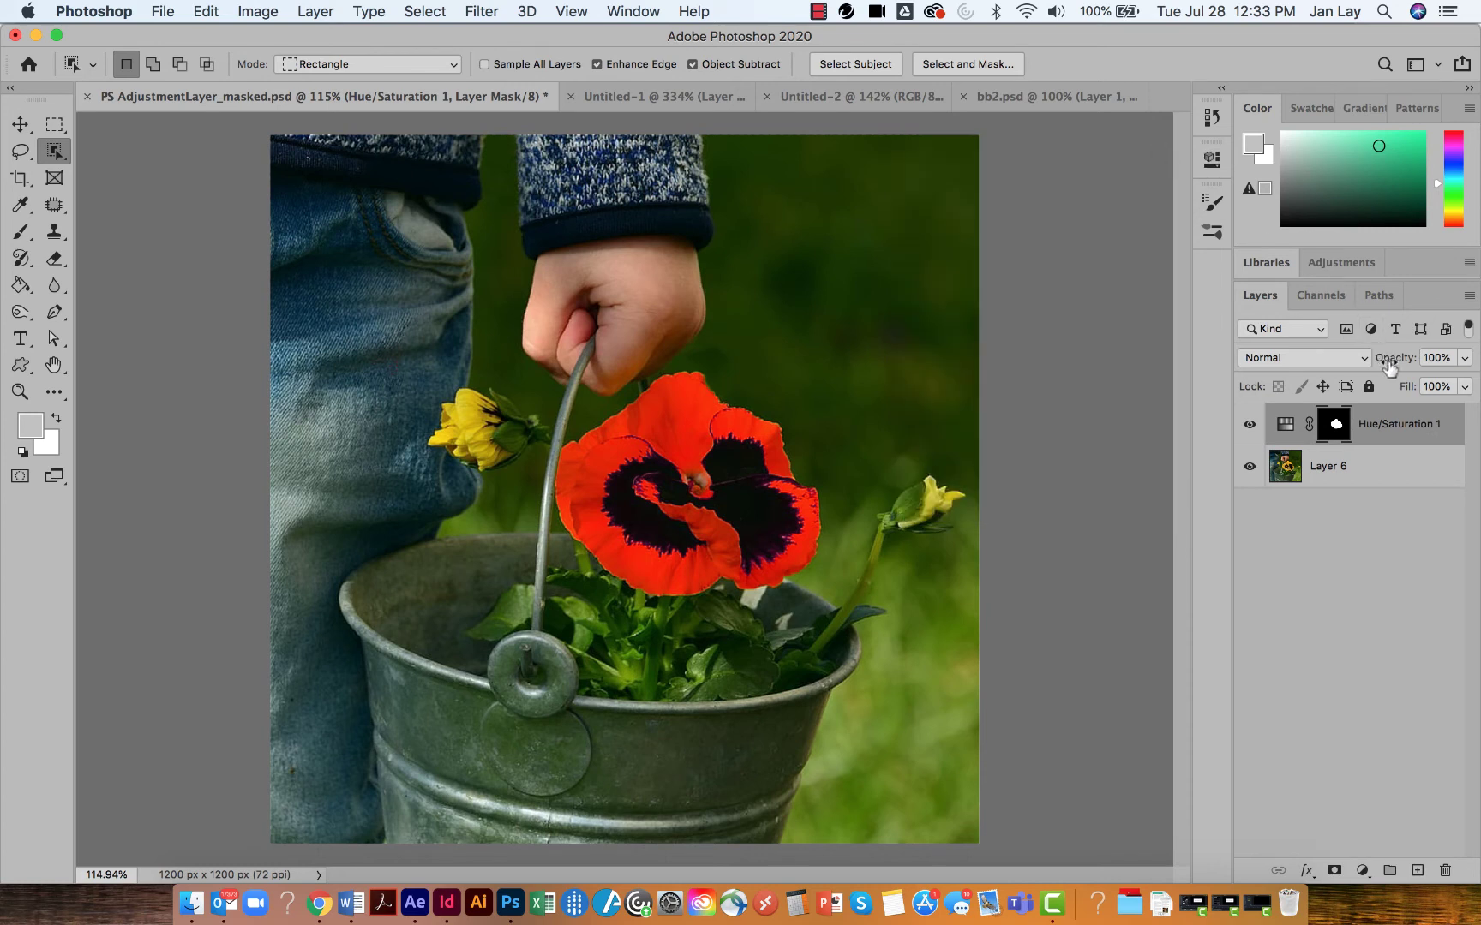
{"action": "mouse_move", "coordinate": [1387, 368]}
{"action": "left_mouse_down"}
{"action": "mouse_move", "coordinate": [1352, 378]}
{"action": "mouse_move", "coordinate": [1381, 367]}
{"action": "left_mouse_up"}
Crop outward to widen the canvas leftward to 2407 × 1200 px.
{"action": "left_click", "coordinate": [21, 178]}
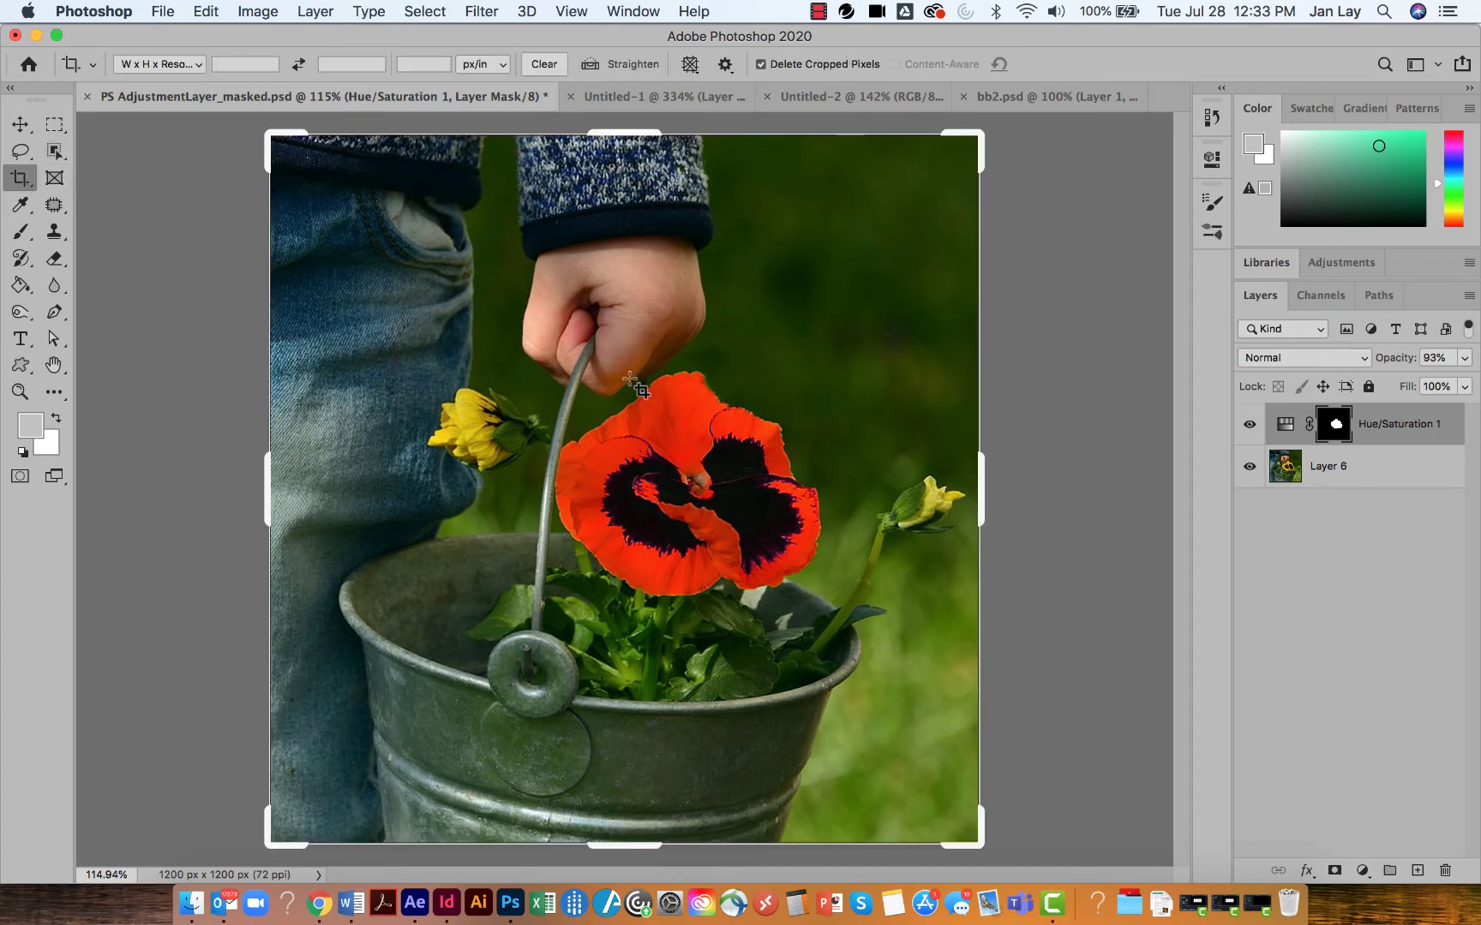
{"action": "scroll", "coordinate": [630, 380], "scroll_direction": "down", "scroll_amount": 5}
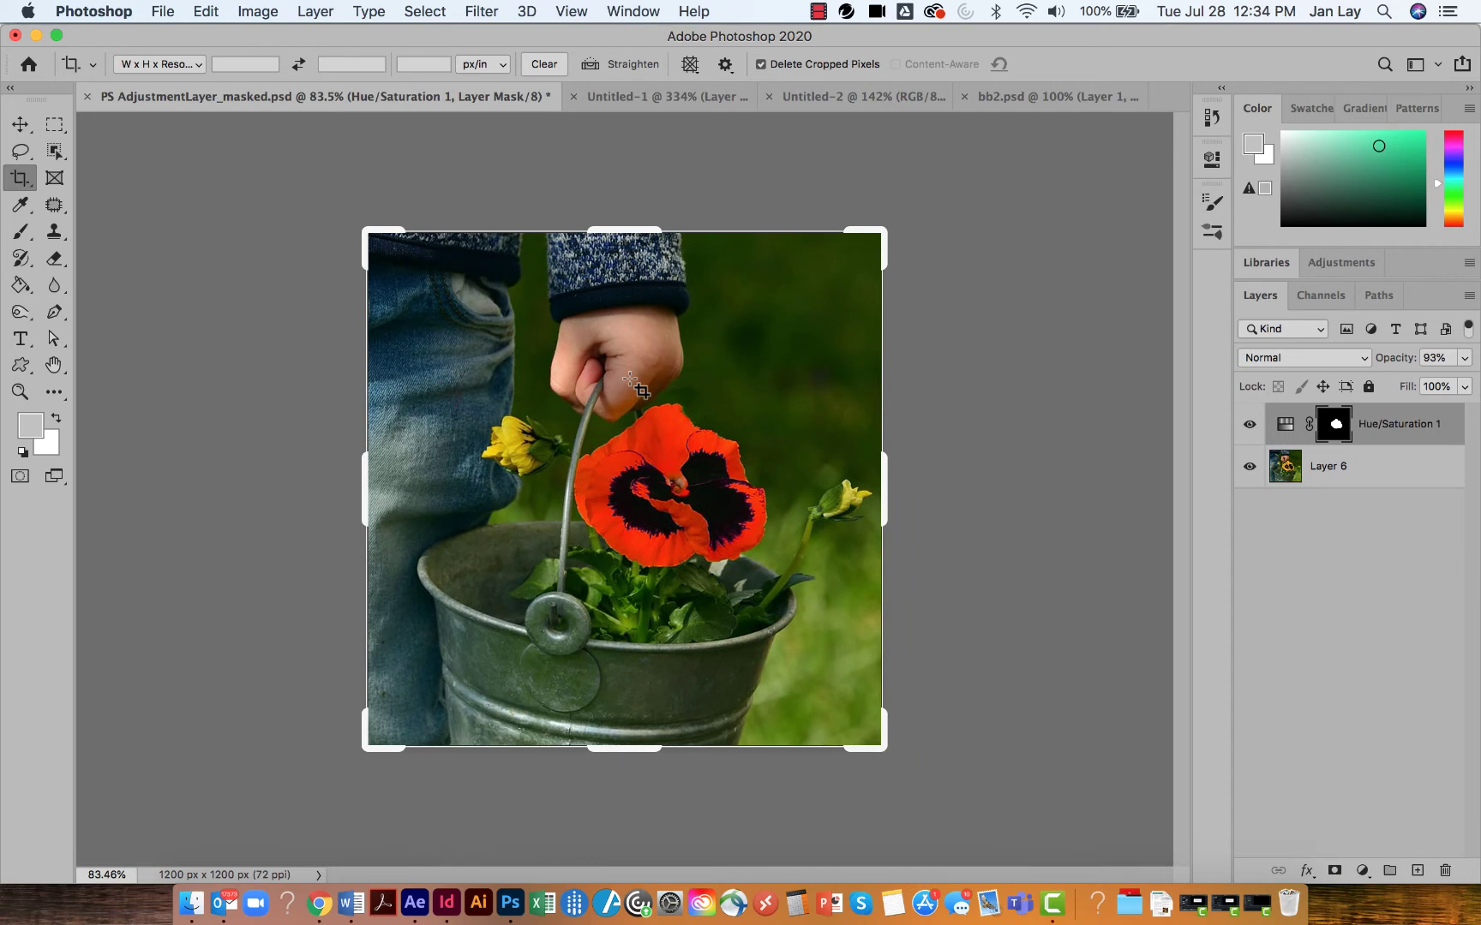
{"action": "scroll", "coordinate": [630, 379], "scroll_direction": "down", "scroll_amount": 3}
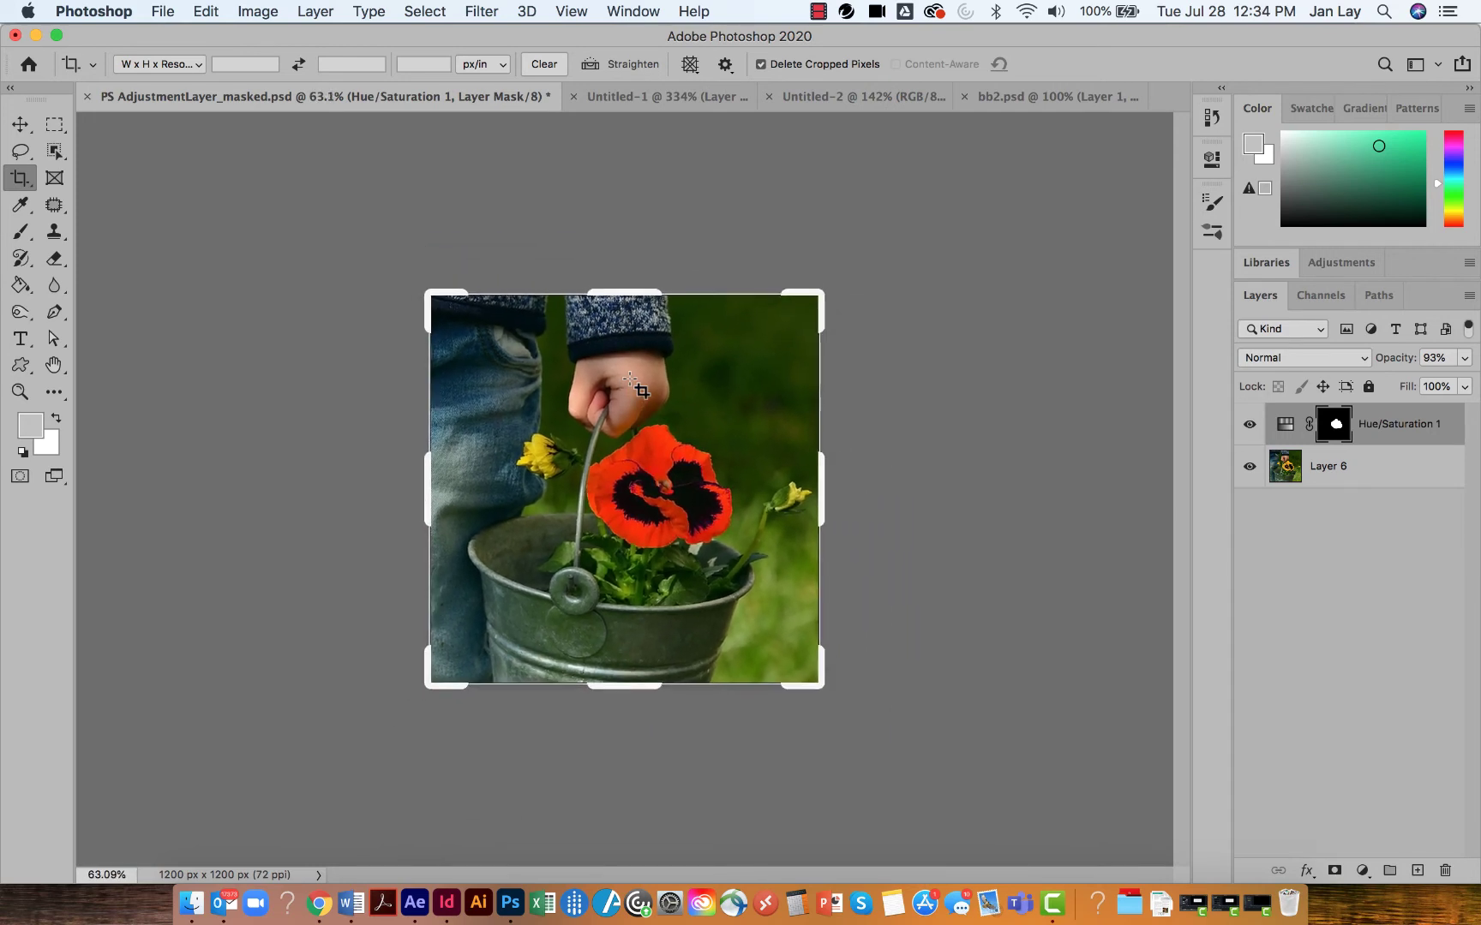
{"action": "scroll", "coordinate": [634, 385], "scroll_direction": "down", "scroll_amount": 1}
{"action": "left_click_drag", "start_coordinate": [429, 512], "coordinate": [255, 533]}
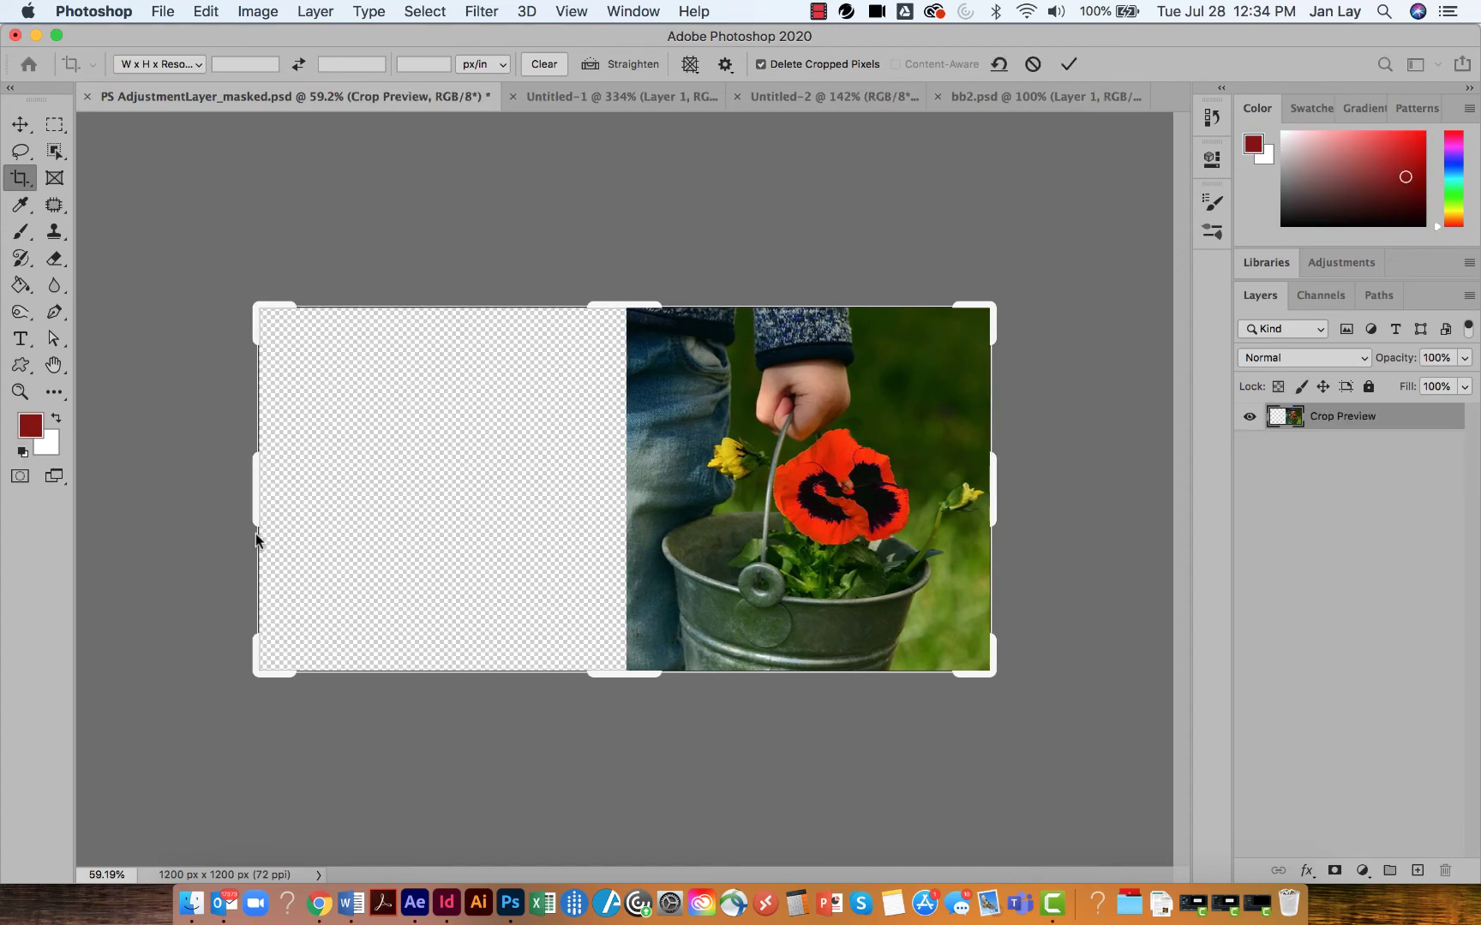
{"action": "left_click", "coordinate": [1068, 65]}
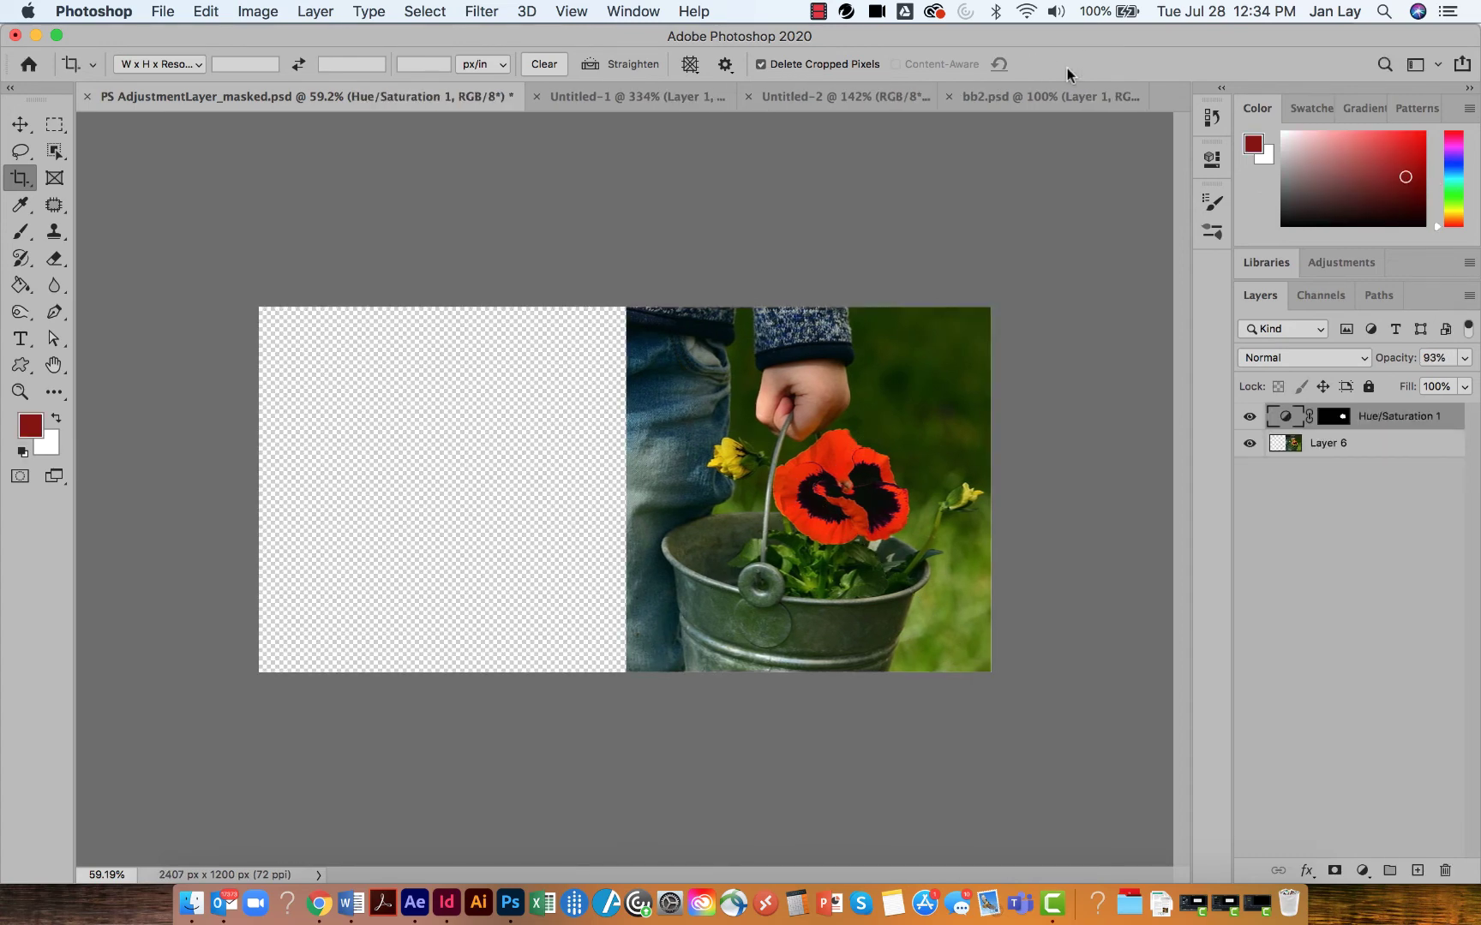
Duplicate Layer 6 and move the copy into the empty left half beside the red-pansy version.
{"action": "left_click", "coordinate": [1406, 444]}
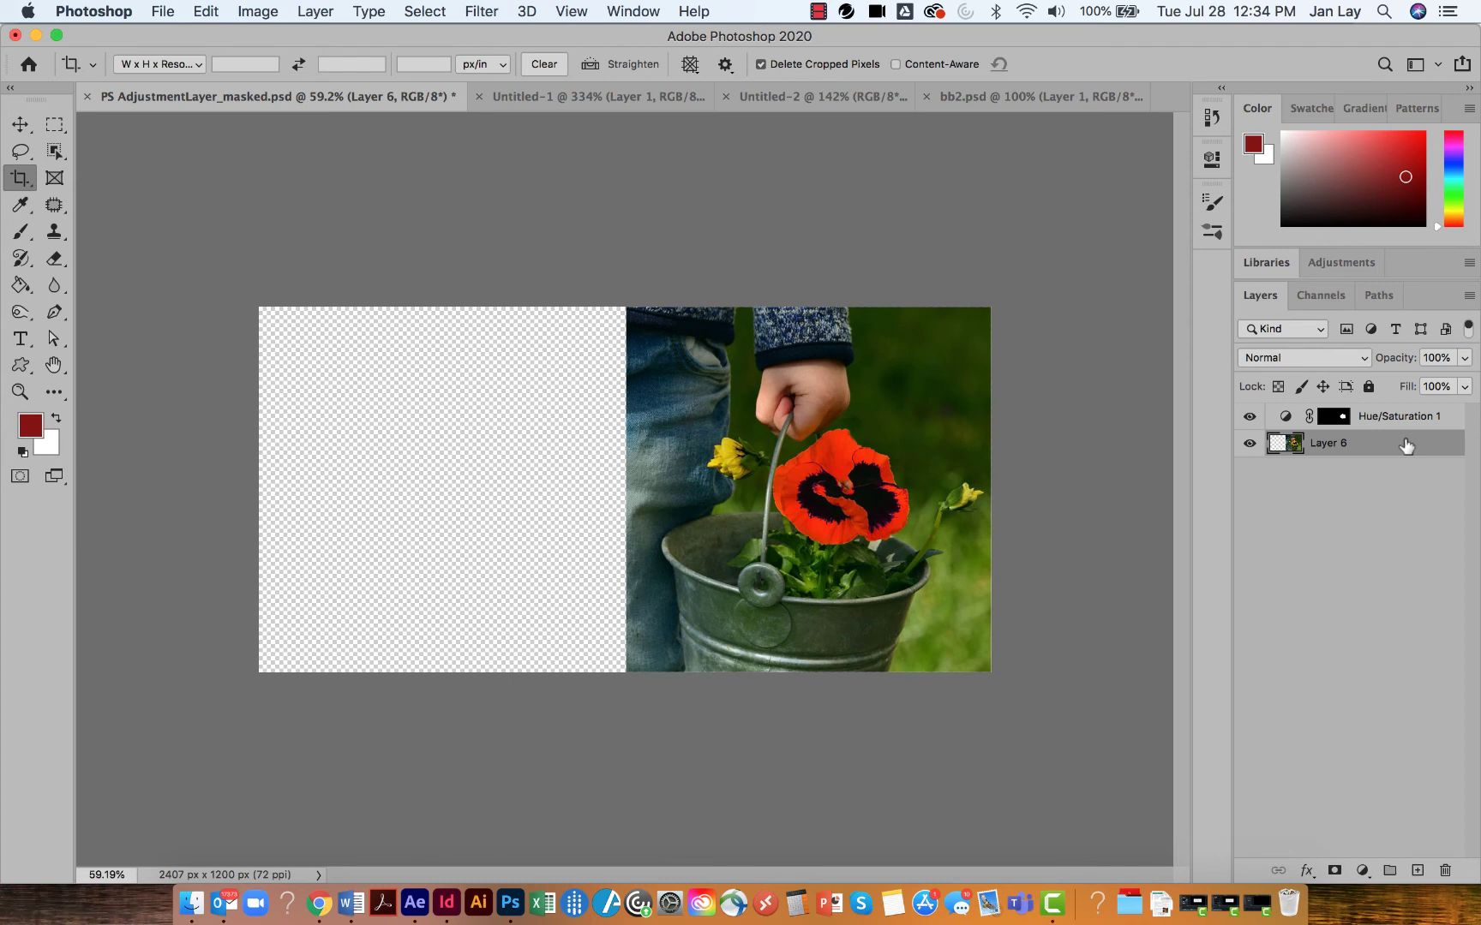
{"action": "left_click_drag", "start_coordinate": [1406, 444], "coordinate": [1419, 869]}
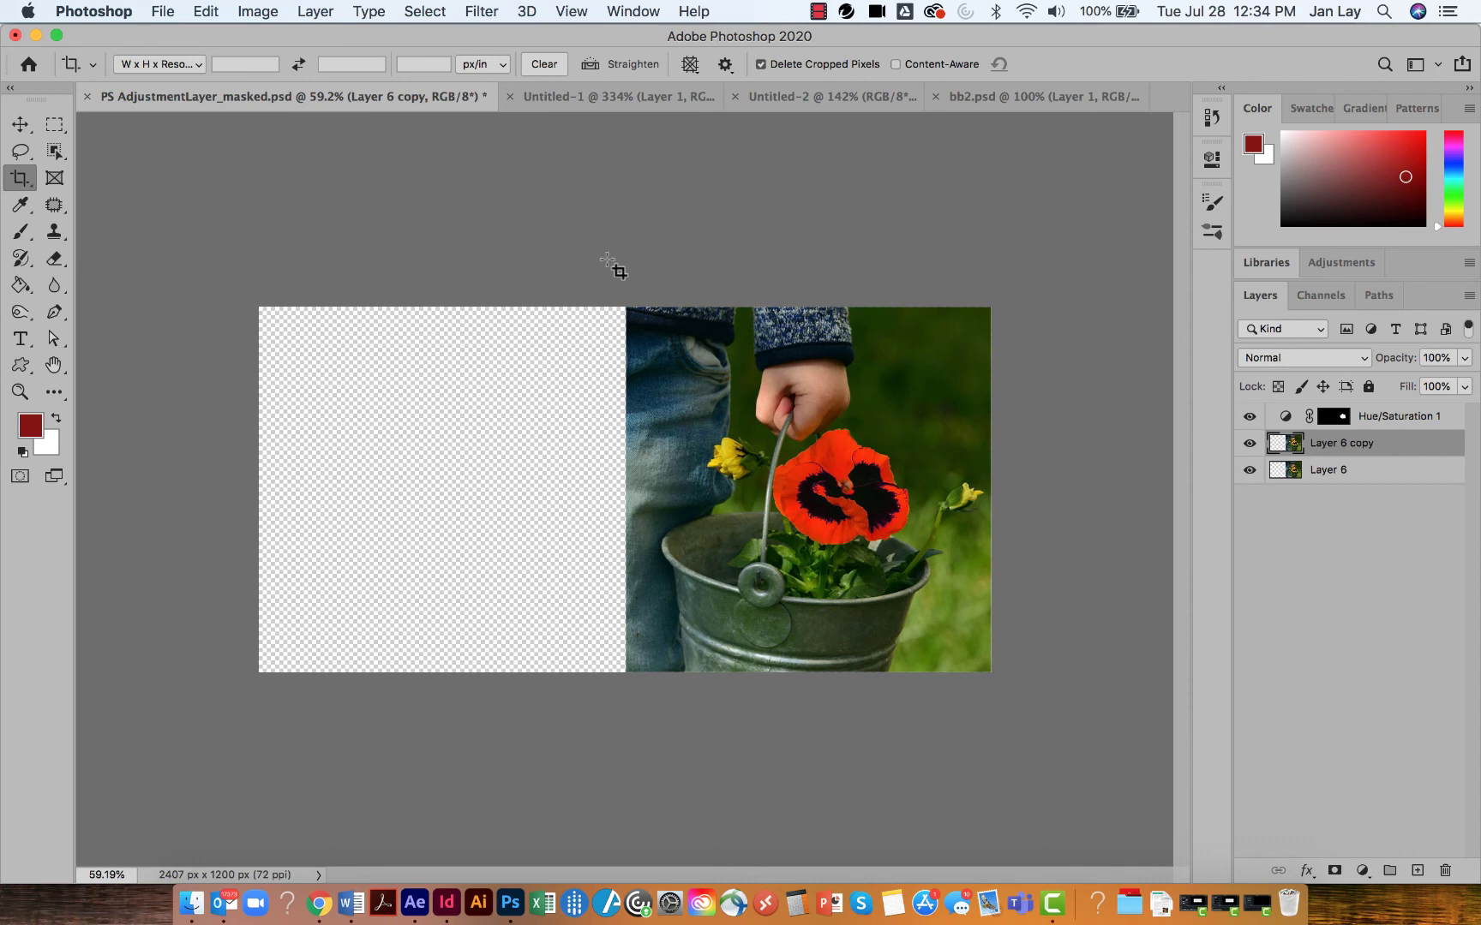
{"action": "left_click", "coordinate": [21, 124]}
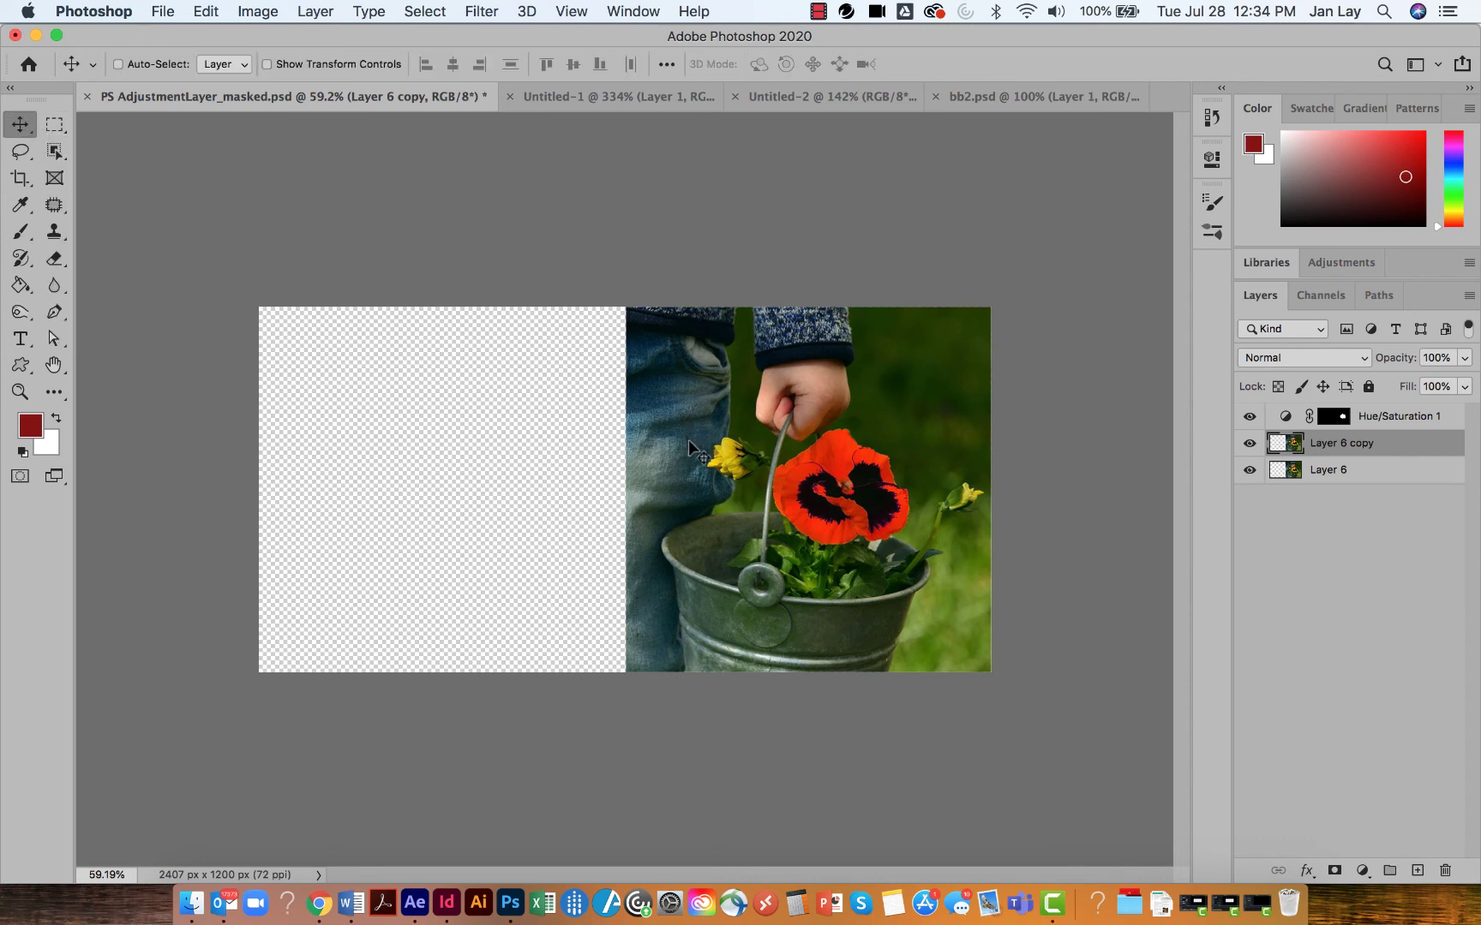
{"action": "left_click_drag", "start_coordinate": [688, 440], "coordinate": [317, 489]}
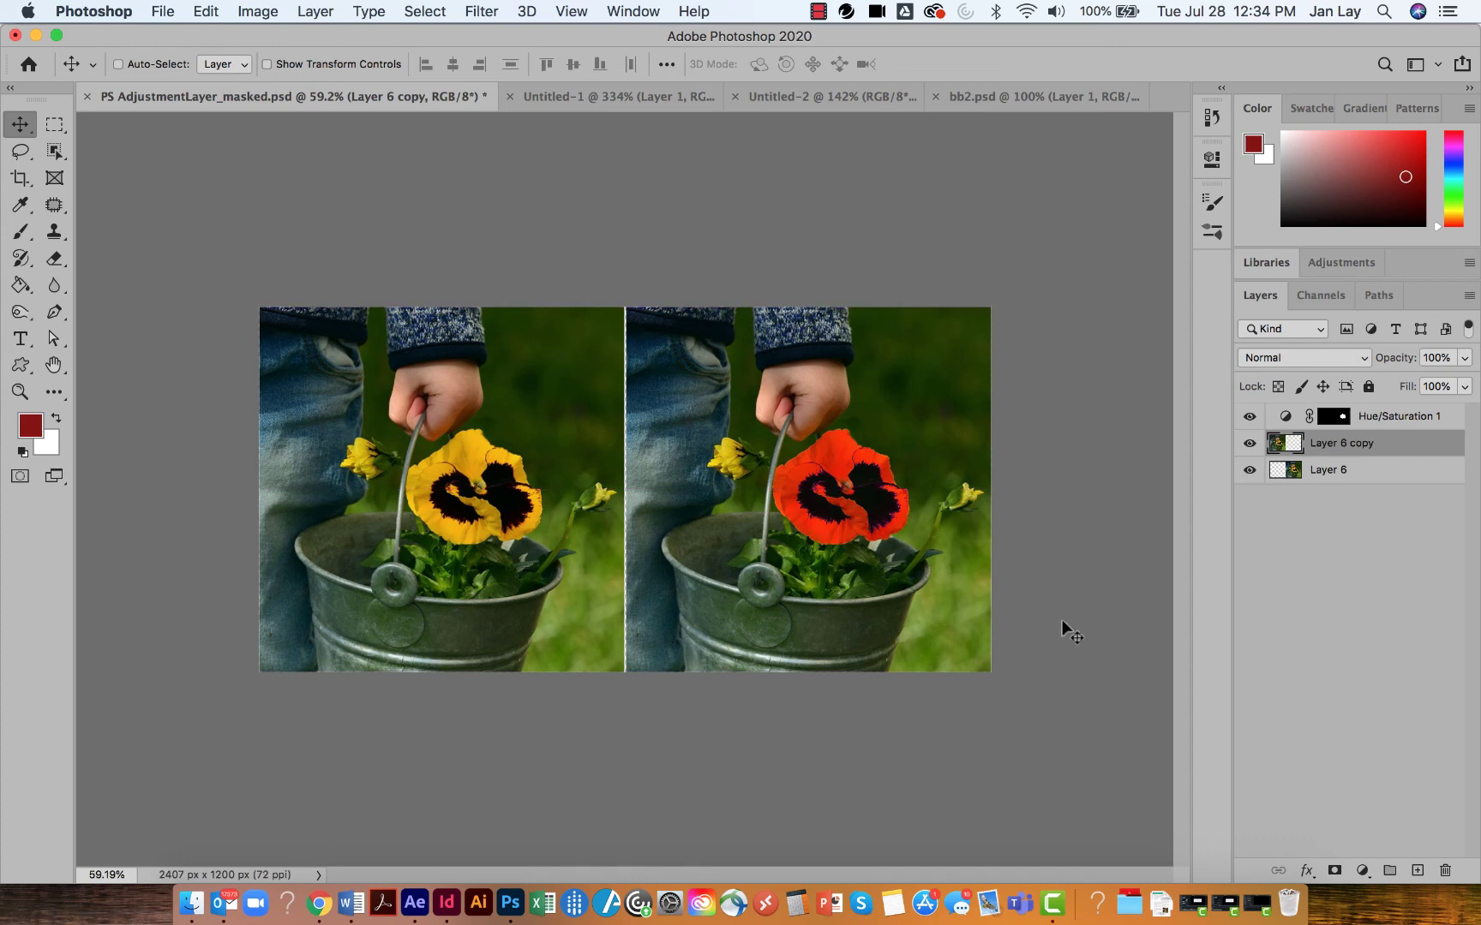
{"action": "scroll", "coordinate": [1064, 621], "scroll_direction": "up", "scroll_amount": 3}
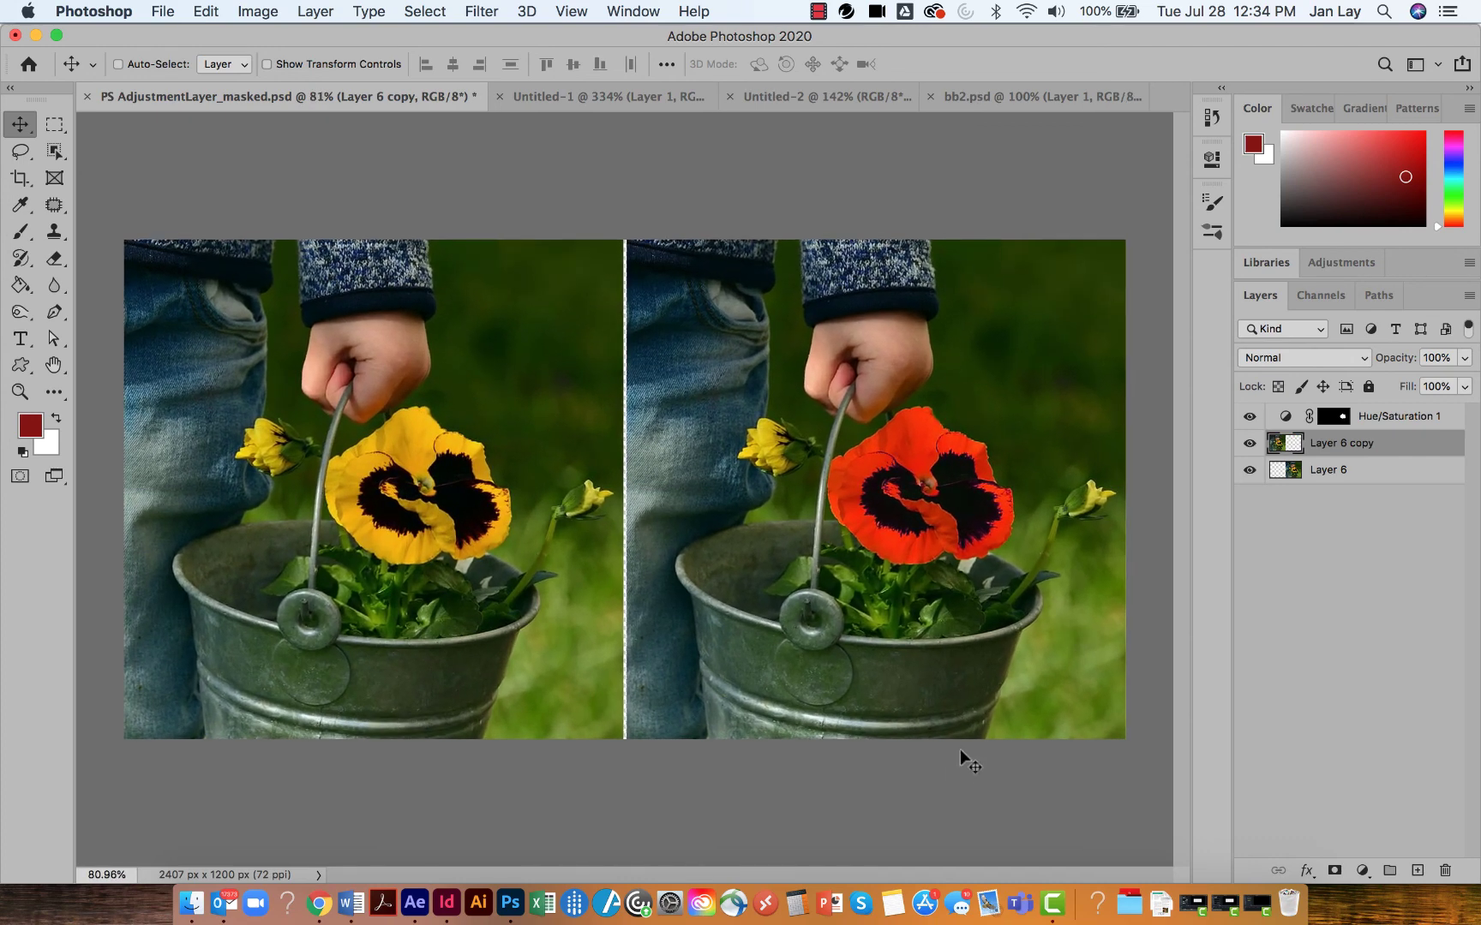